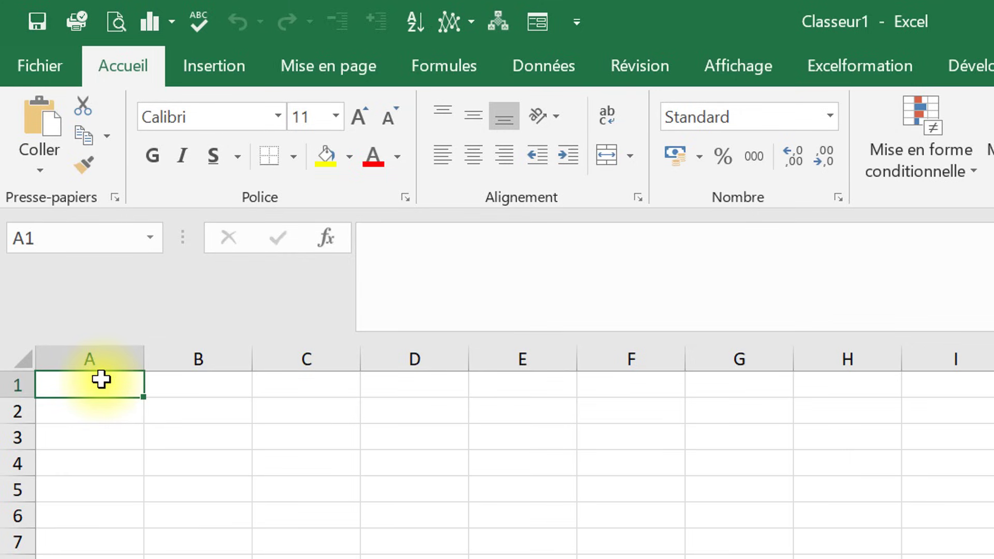
Enter the text "Exce, c'est facile !" in cell A1
text(Exce)
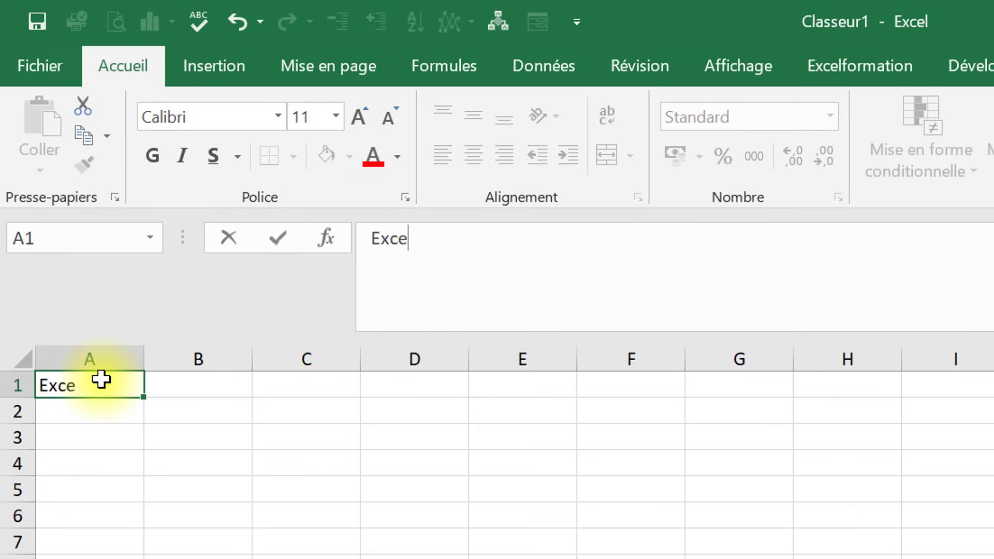
text(, c'est )
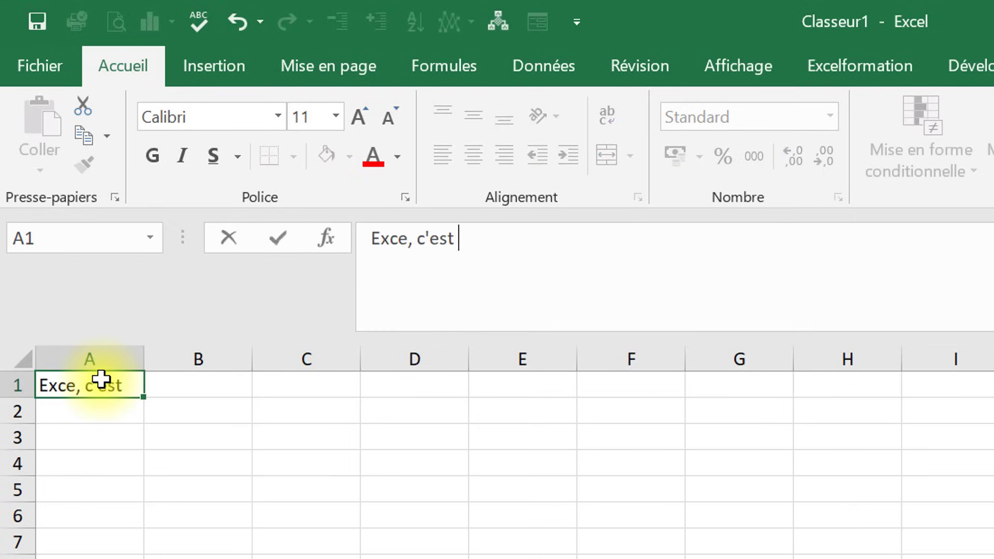
text(facile !)
key(Return)
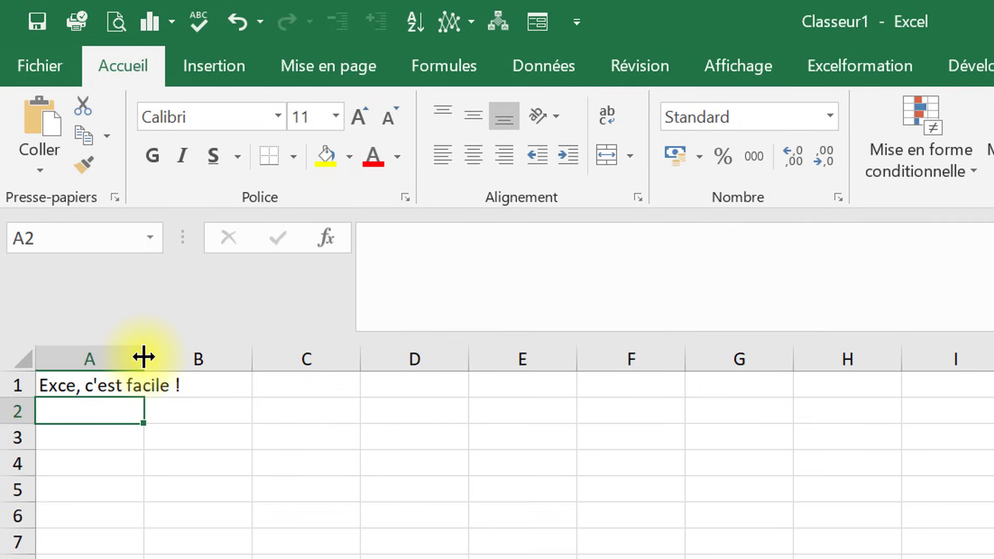
Widen column A to fit its text and fill the content of A1 down through A15
drag(143, 357, 259, 352)
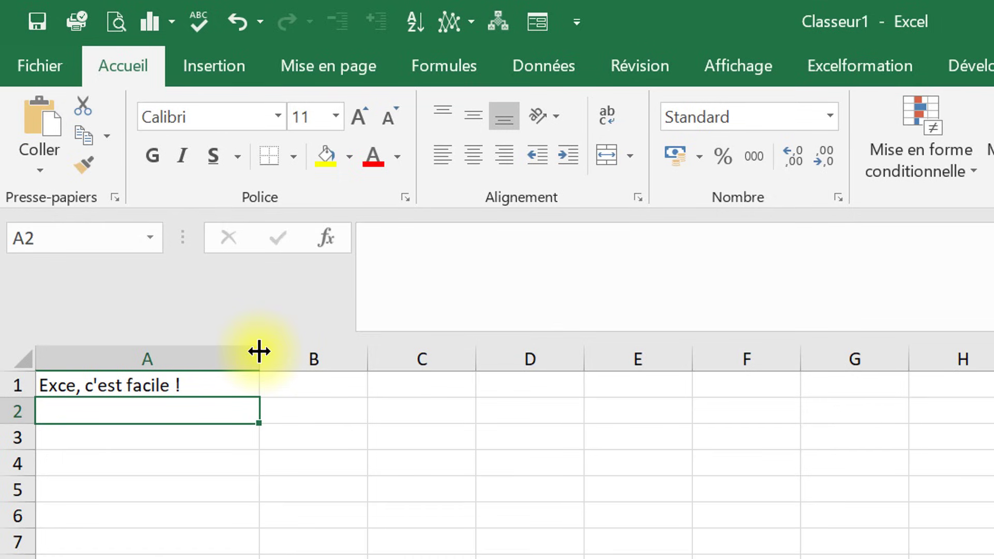
click(224, 387)
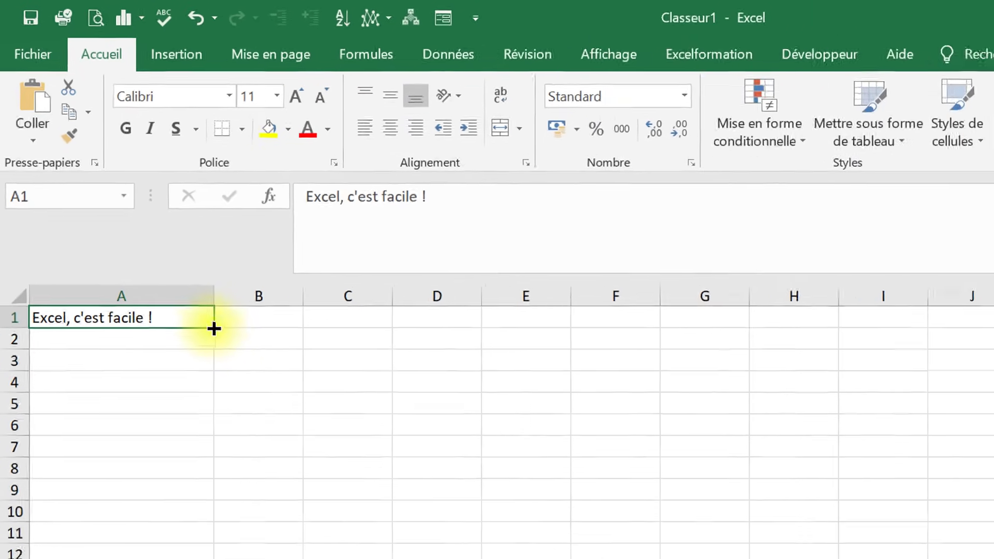
drag(257, 396, 157, 529)
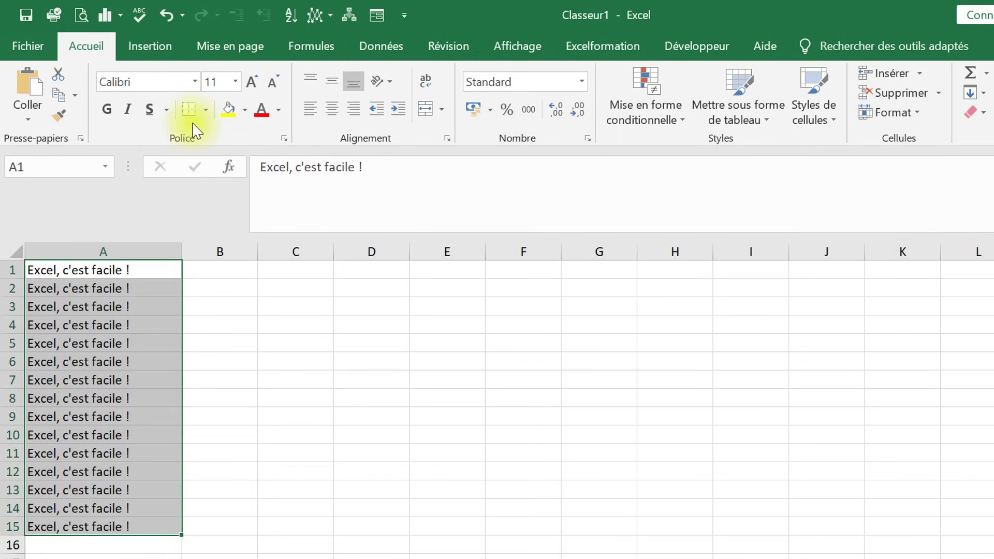
Set the font of cell A1 to Broadway
click(196, 82)
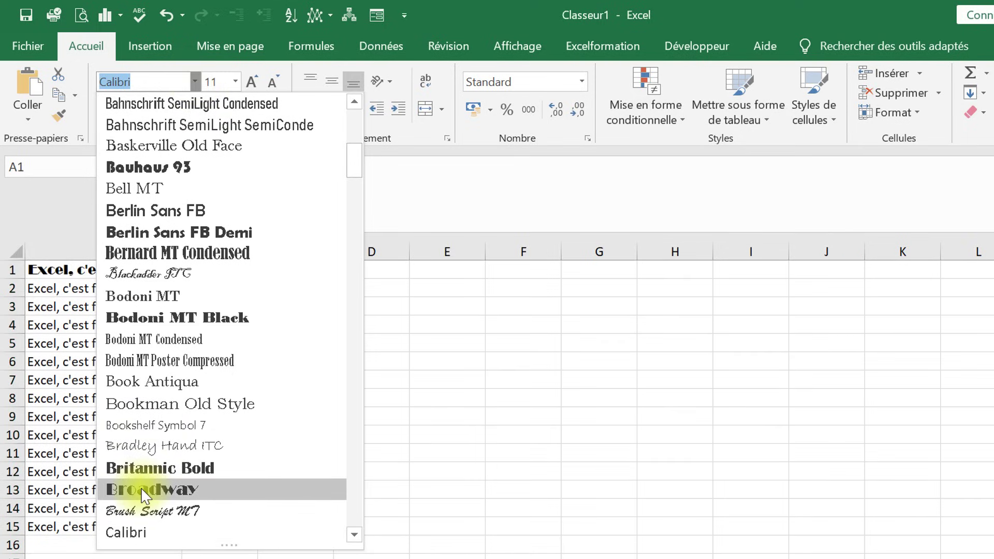
click(145, 489)
click(196, 84)
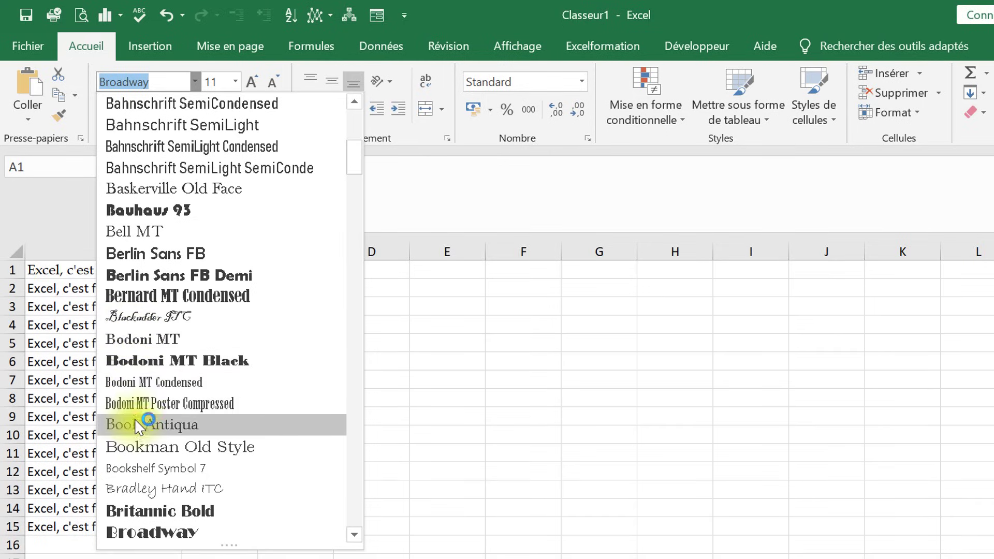
click(140, 404)
Set the font size of cell A2 to 36
click(71, 291)
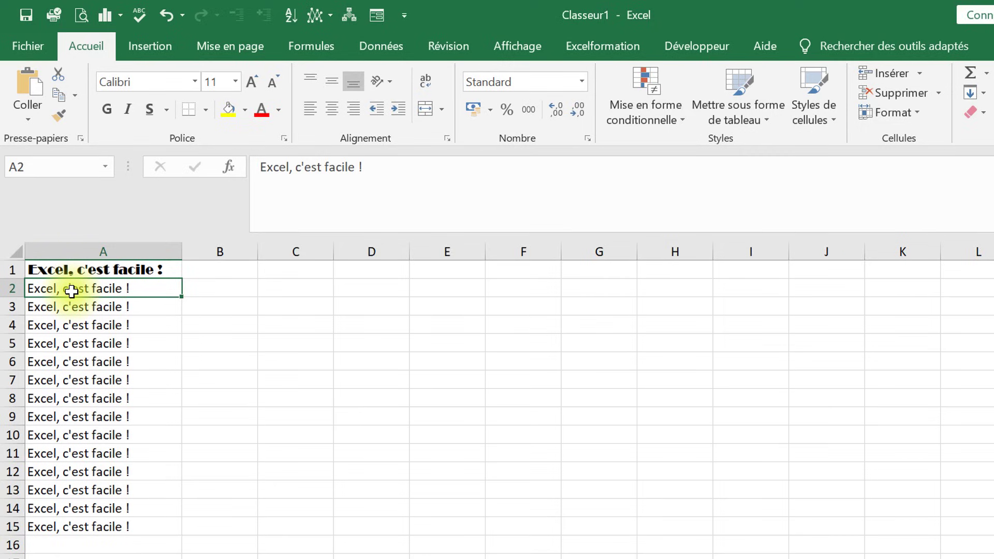
click(236, 83)
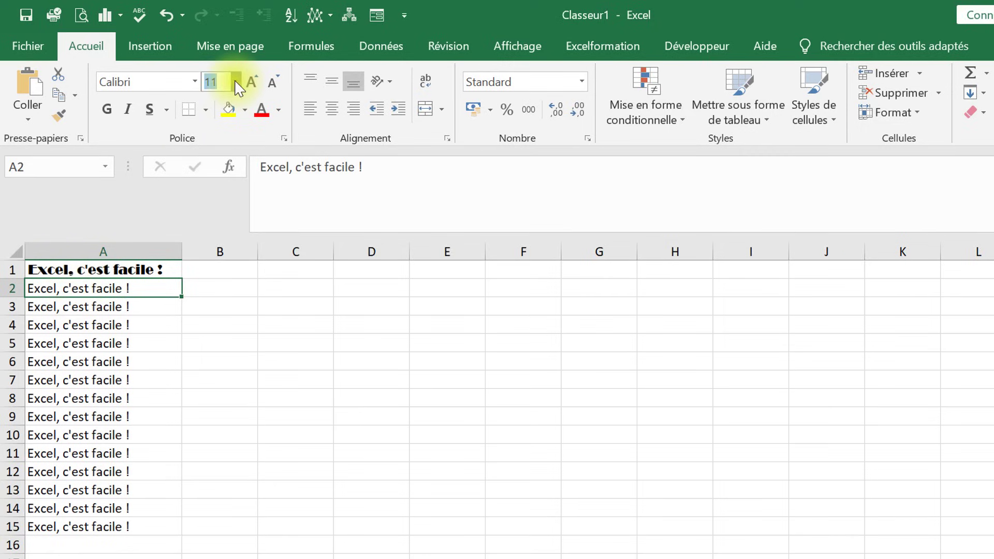
click(236, 82)
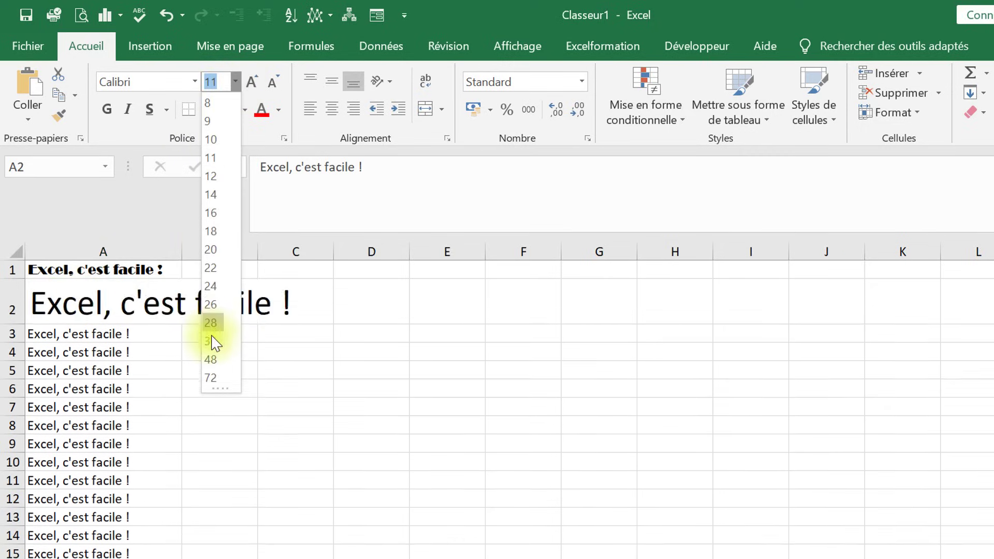
click(213, 341)
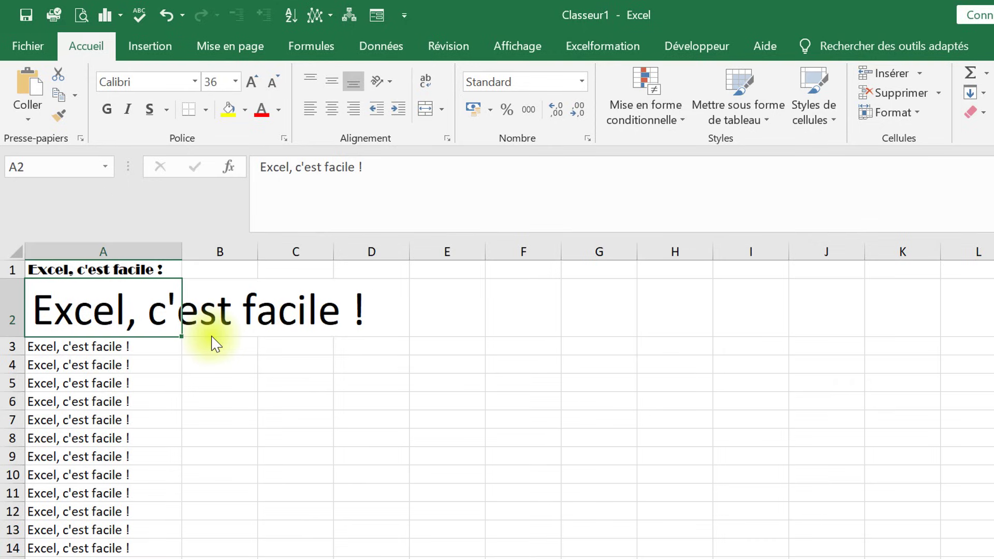
Set the font size of cell A2 to 30, a value missing from the predefined sizes
click(237, 82)
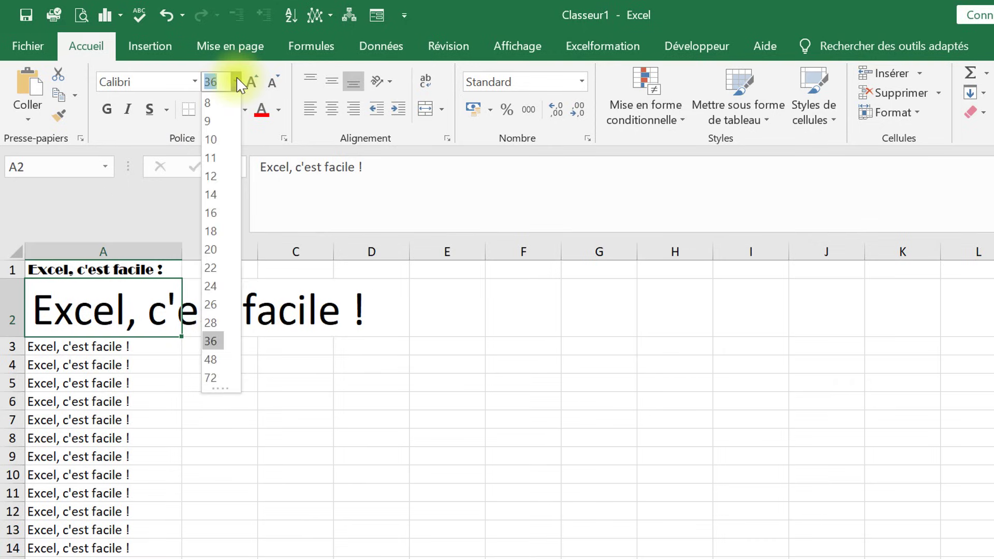
click(238, 83)
click(208, 81)
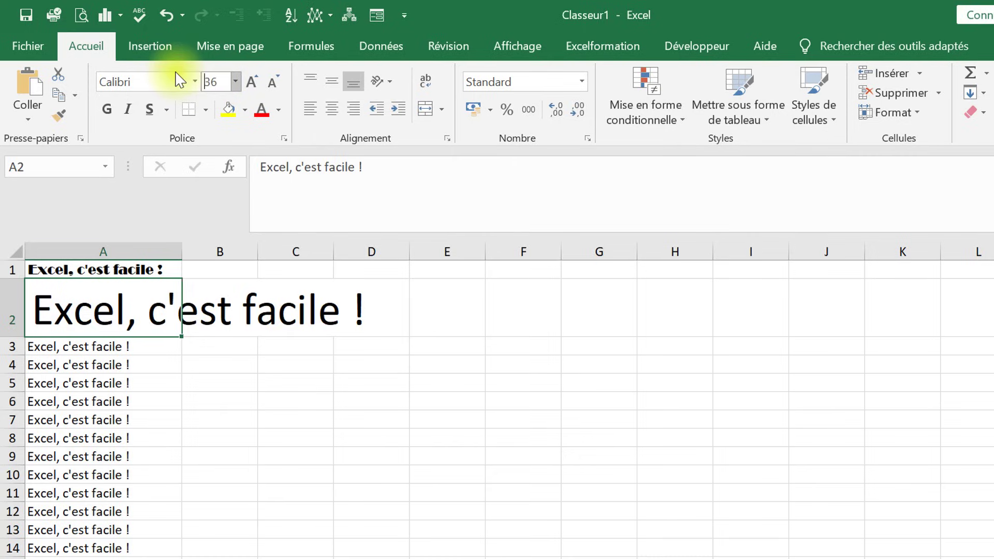
drag(205, 82, 226, 84)
text(3)
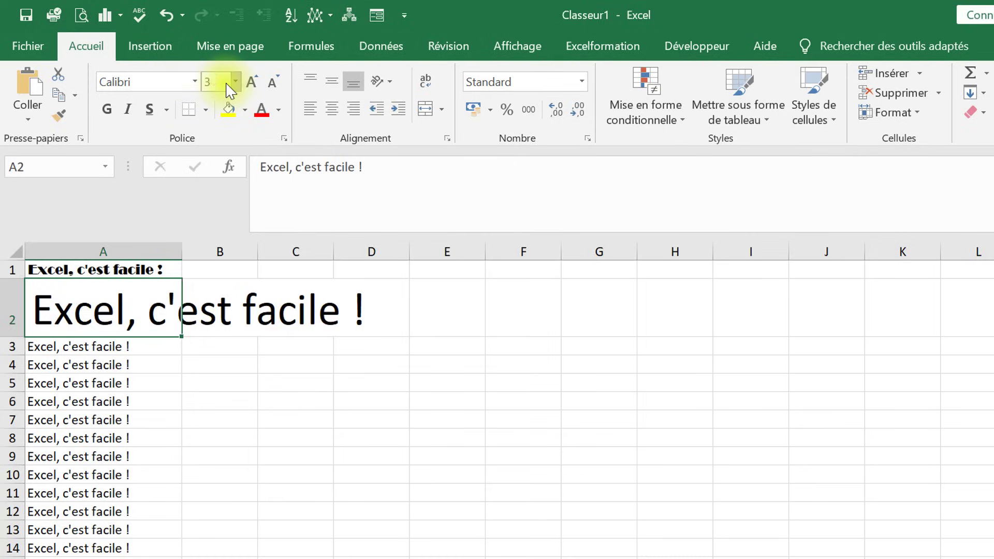
text(0)
key(Return)
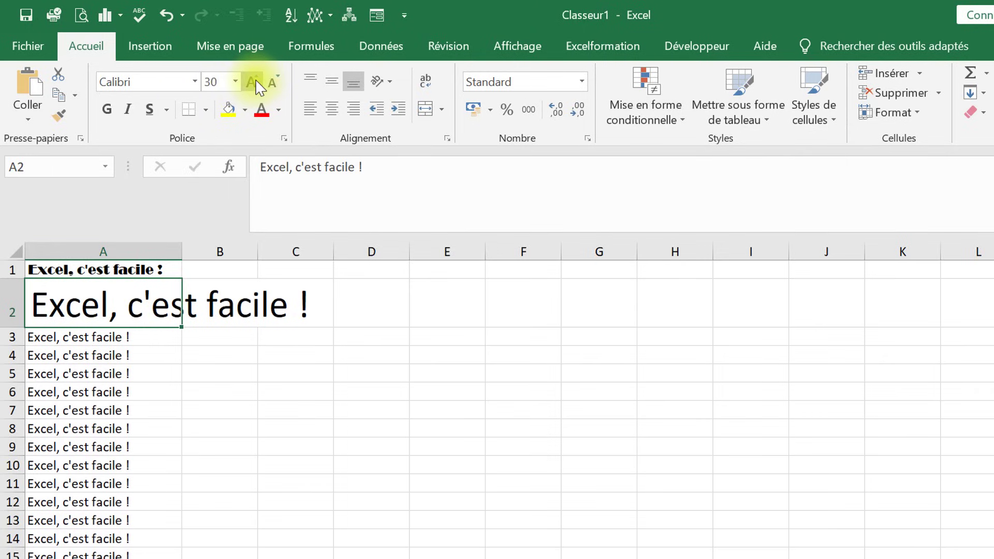
Increase the font size of A2 to 72 and reduce it stepwise until slightly smaller than the text in the rows below
click(252, 82)
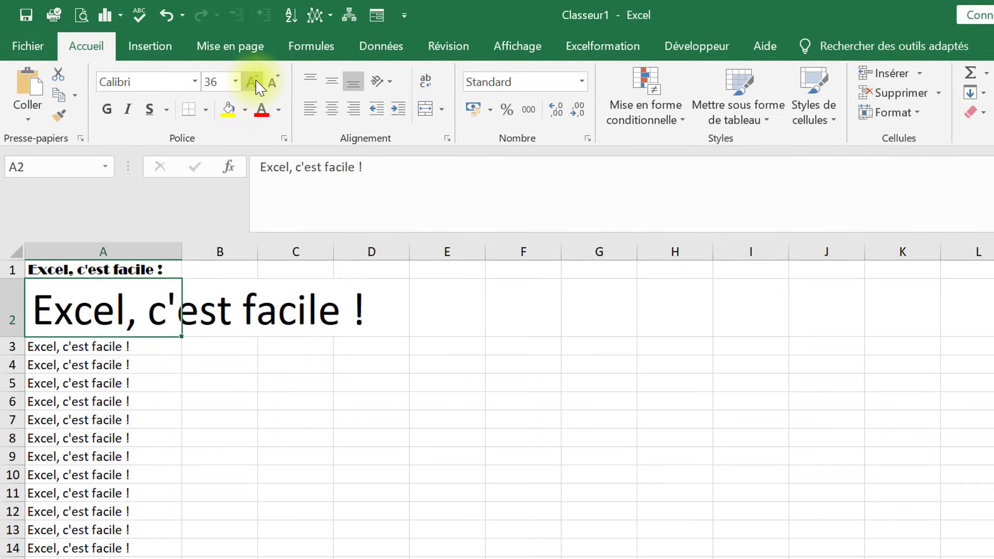
click(253, 82)
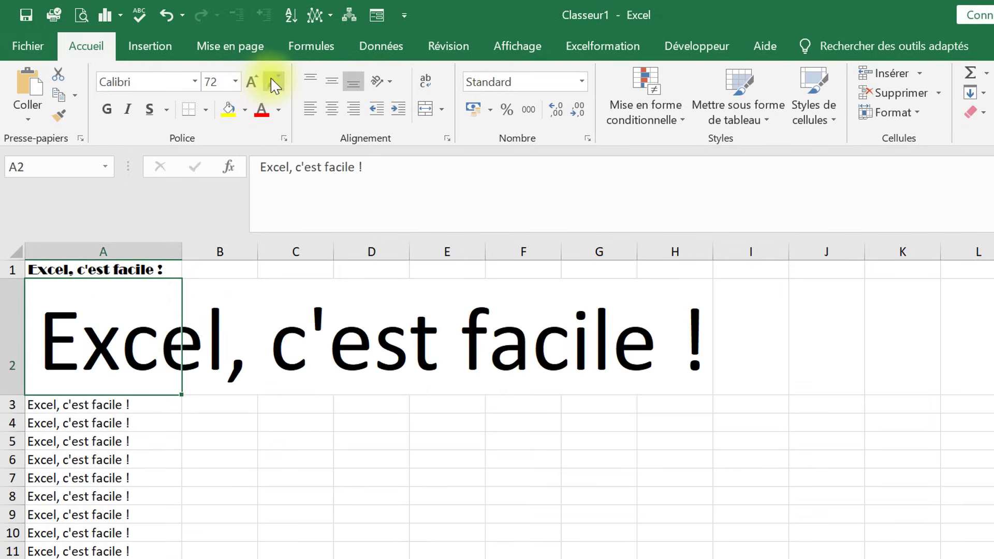
click(275, 83)
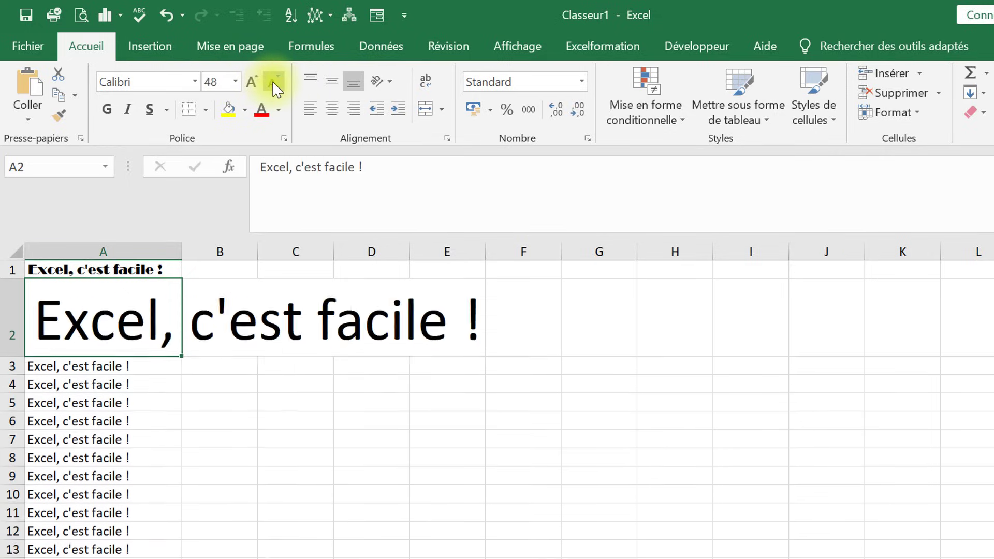
click(274, 83)
click(275, 83)
click(274, 83)
click(275, 83)
click(274, 83)
click(274, 83)
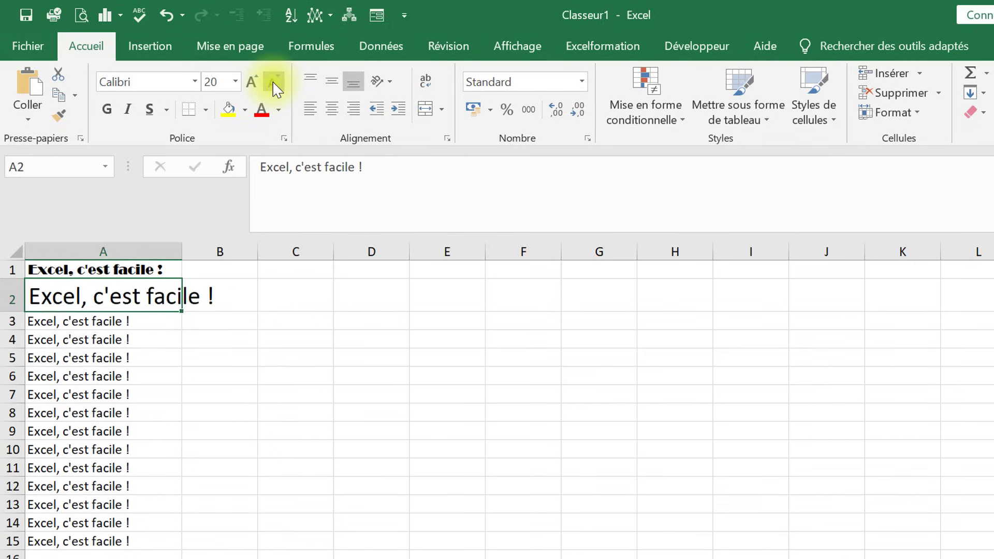
click(274, 83)
click(274, 83)
click(275, 83)
click(274, 83)
click(274, 82)
Make the text in cell A3 bold and the text in cell A4 italic
key(Down)
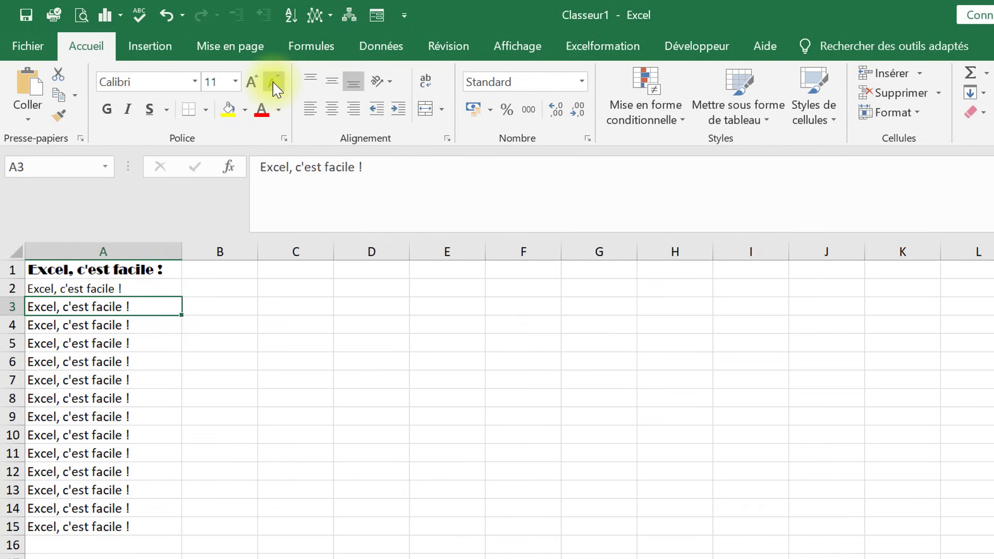
click(104, 108)
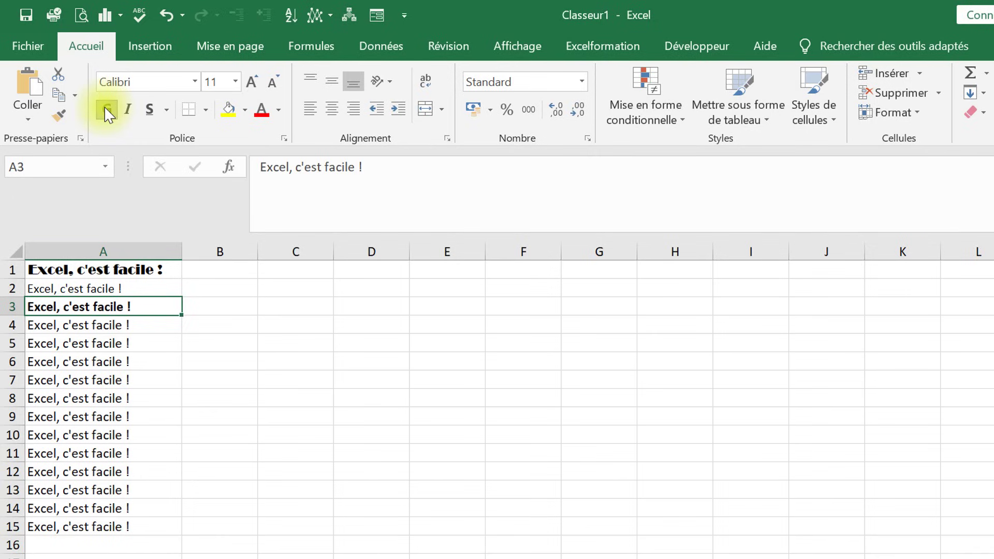
key(Down)
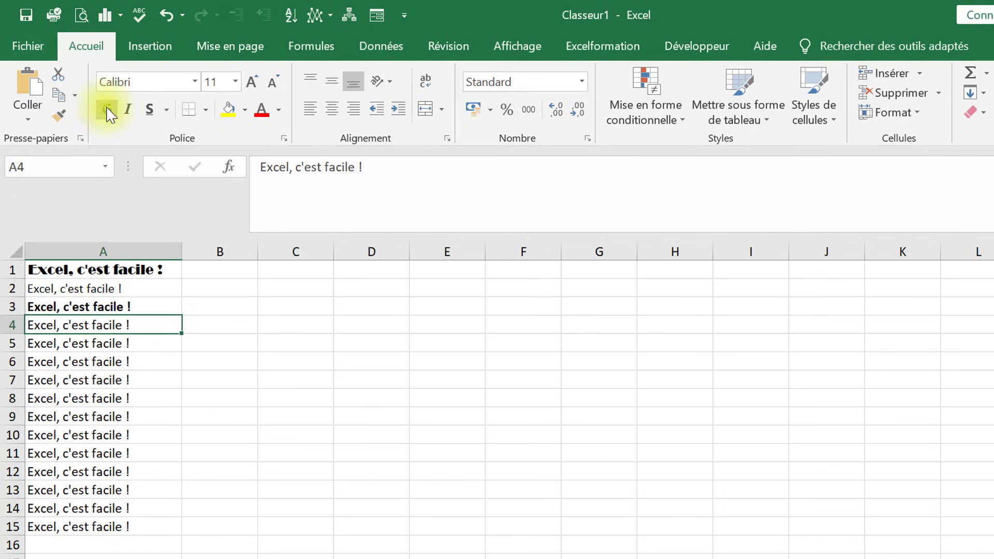
click(128, 111)
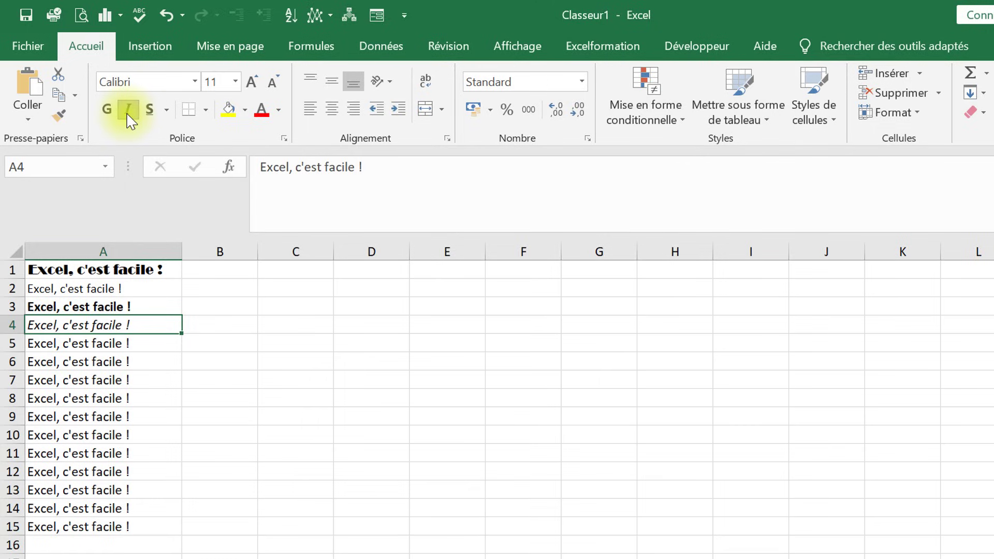
Underline the text in cell A5 and change it to a double underline
key(Down)
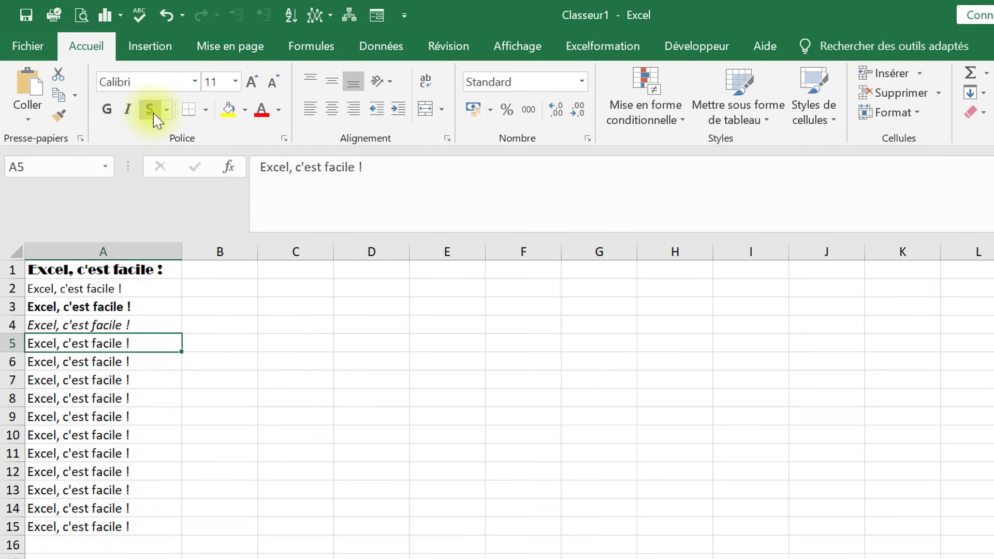
click(150, 110)
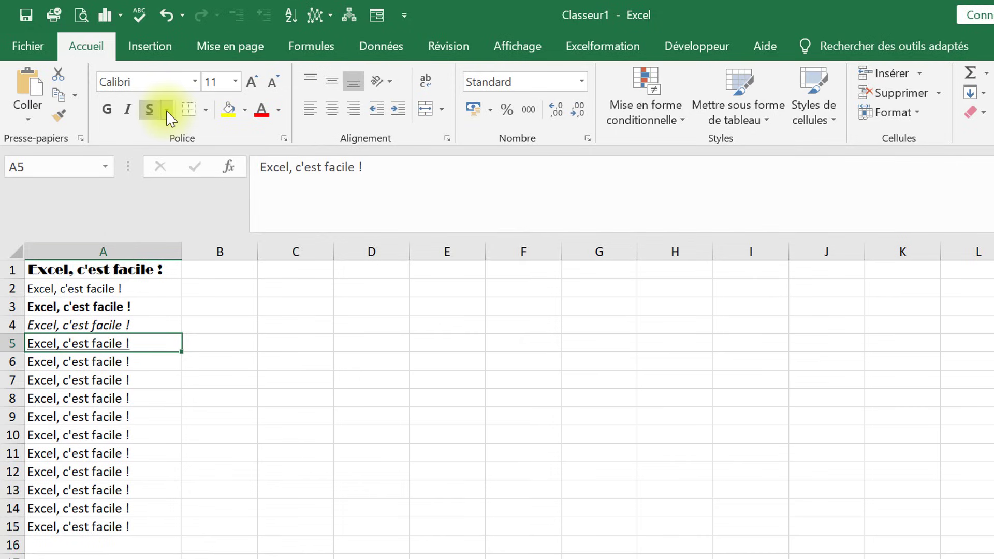
click(167, 110)
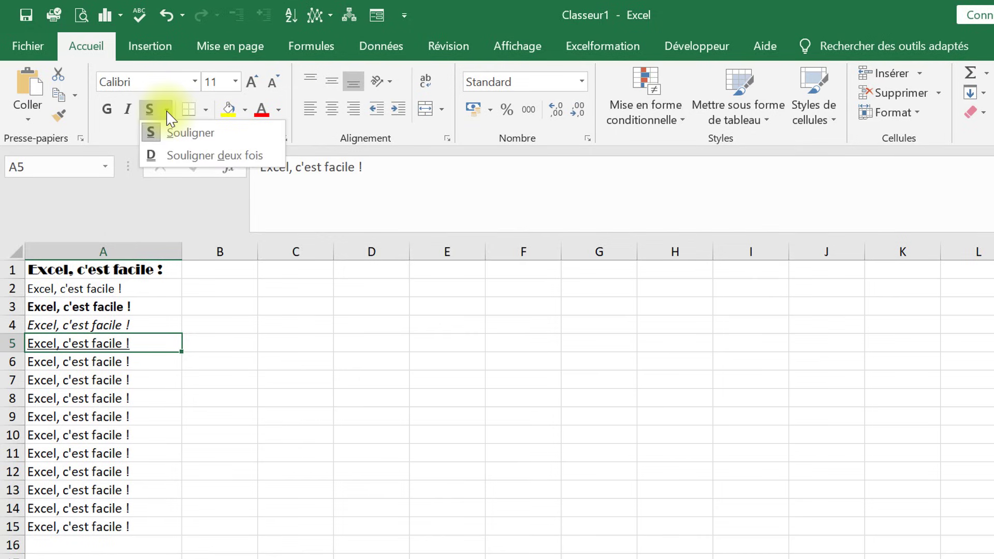
click(198, 155)
Change the font colour of cell A6 to the darker blue theme colour
click(147, 358)
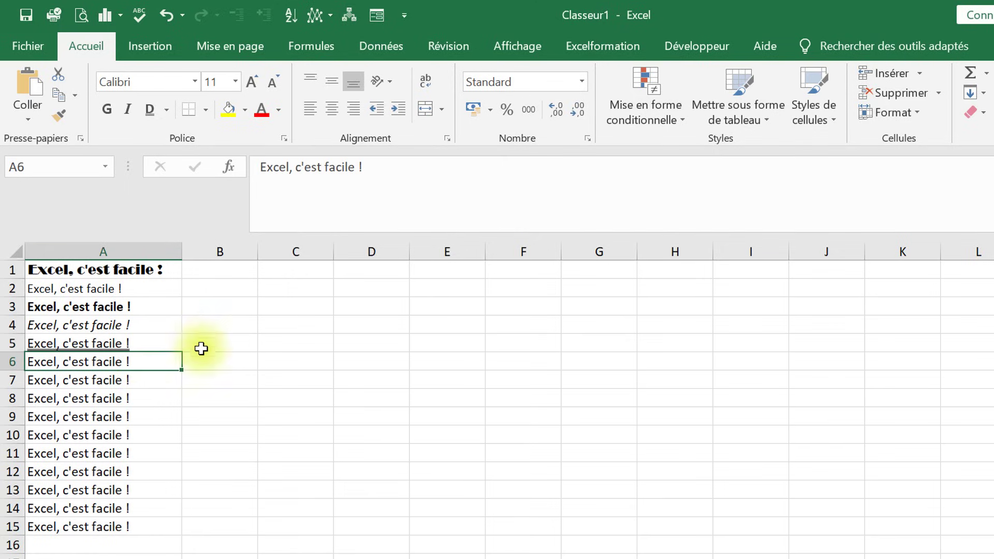
click(279, 110)
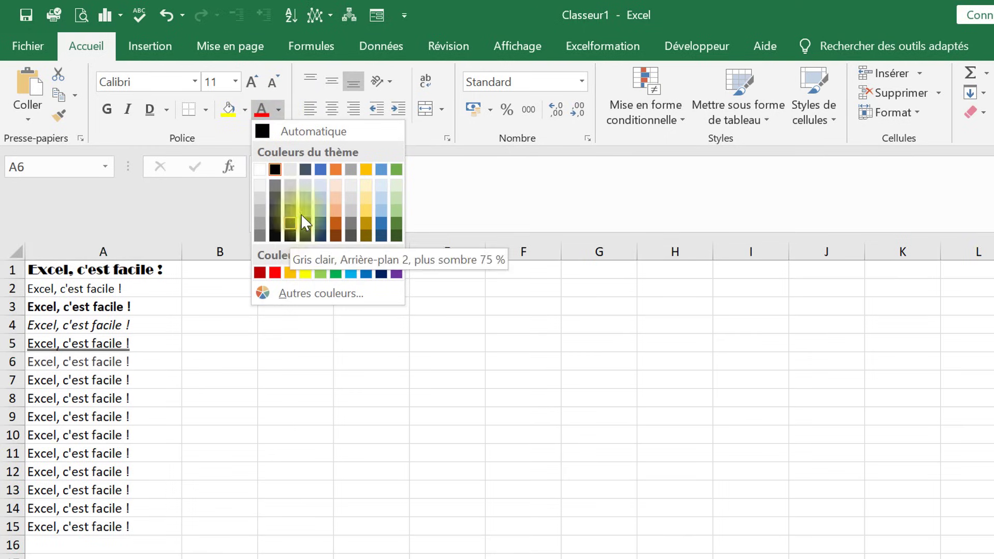
click(380, 224)
Give the text in cell A6 a custom yellow-green font colour with RGB values 157, 183 and 39
click(280, 110)
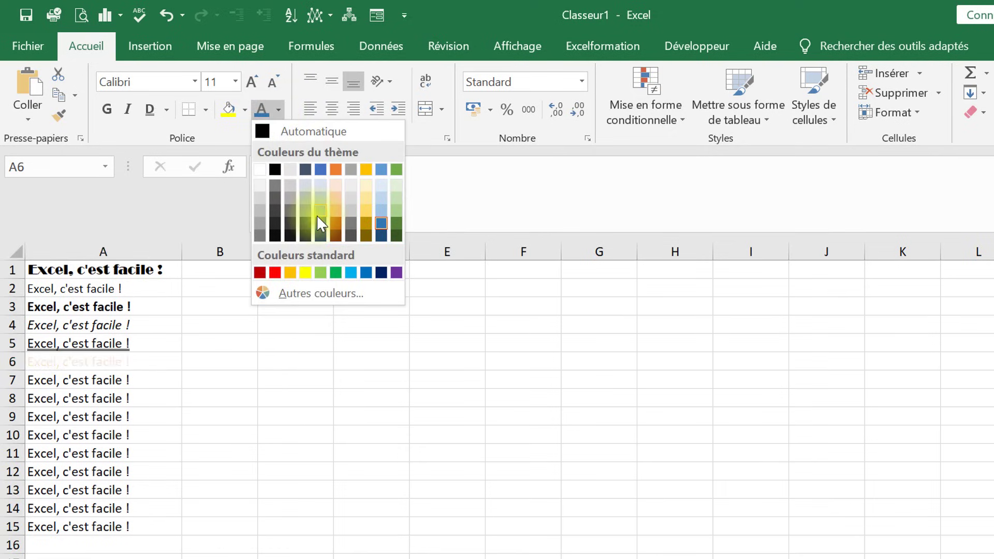
click(297, 295)
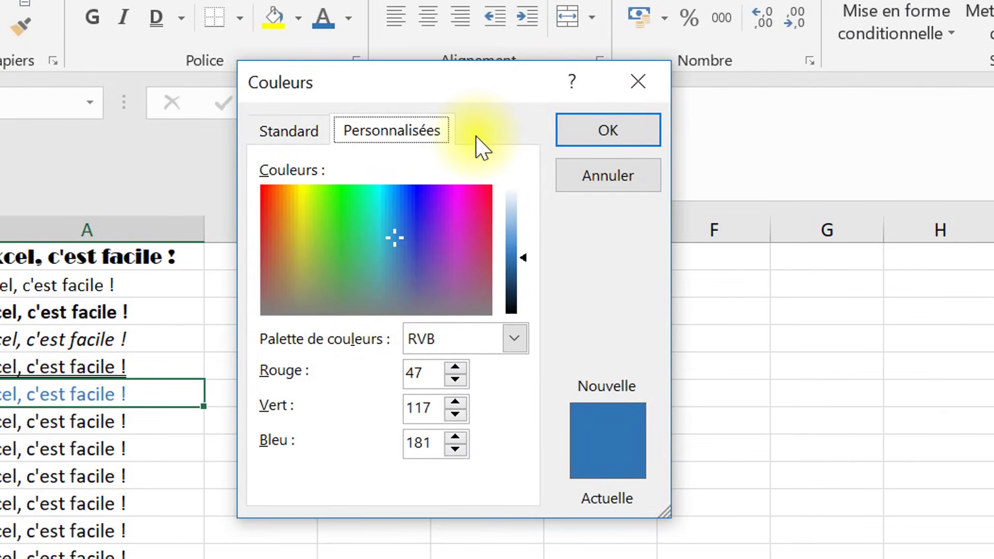
click(293, 135)
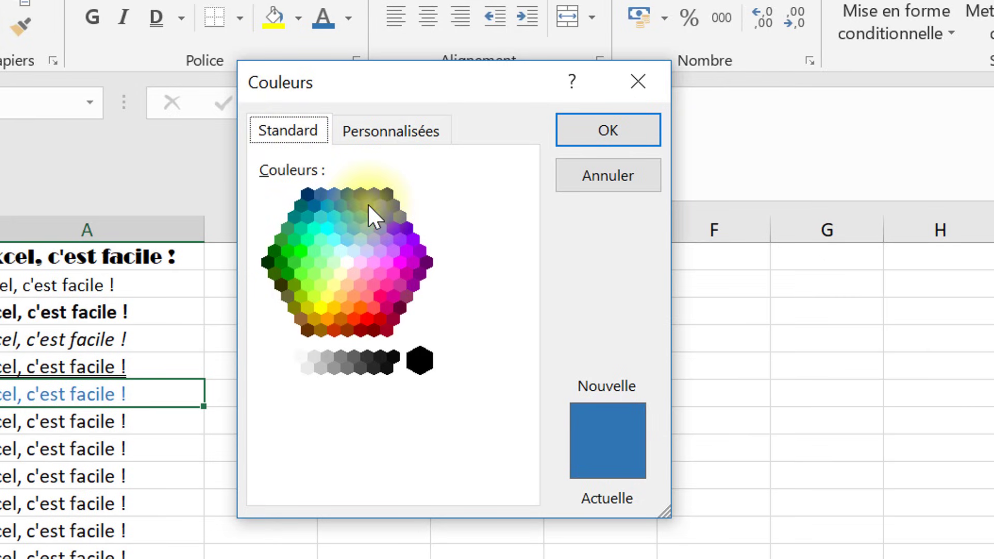
click(400, 133)
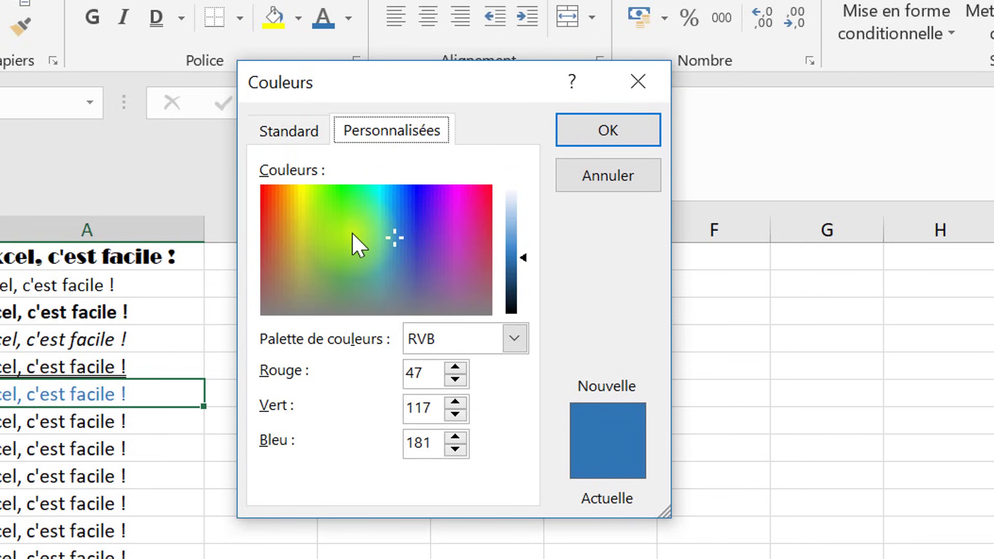
drag(342, 266, 308, 229)
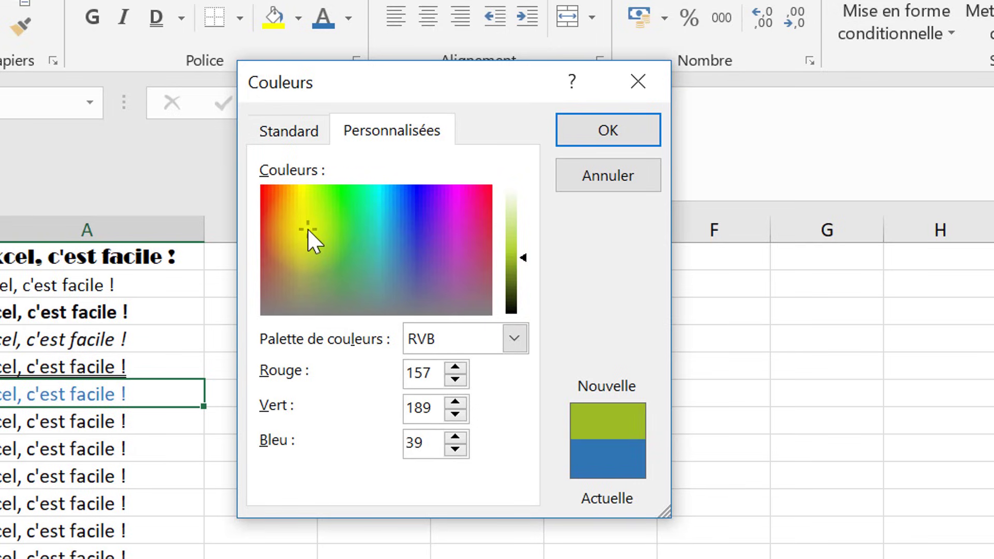
click(455, 414)
click(455, 414)
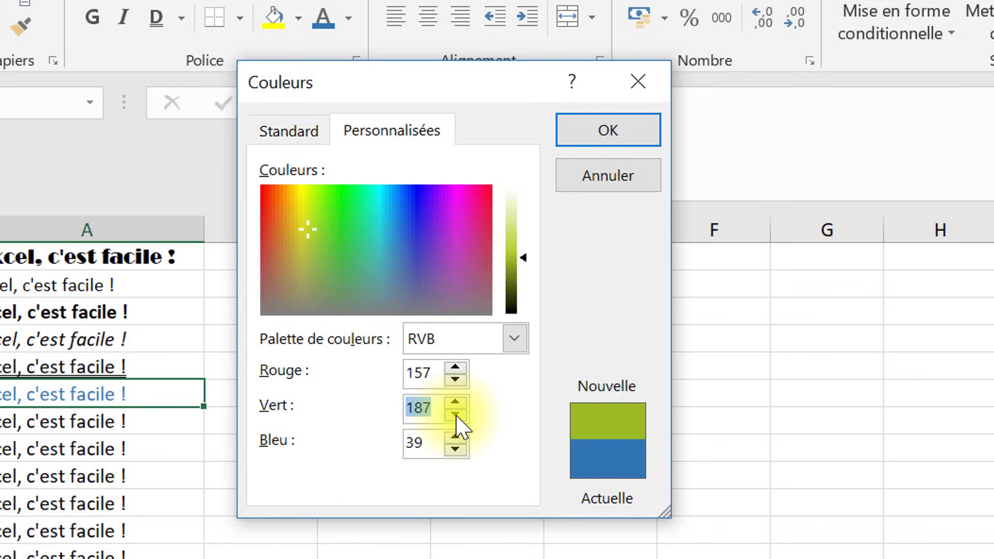
click(455, 414)
click(455, 415)
click(455, 414)
click(455, 414)
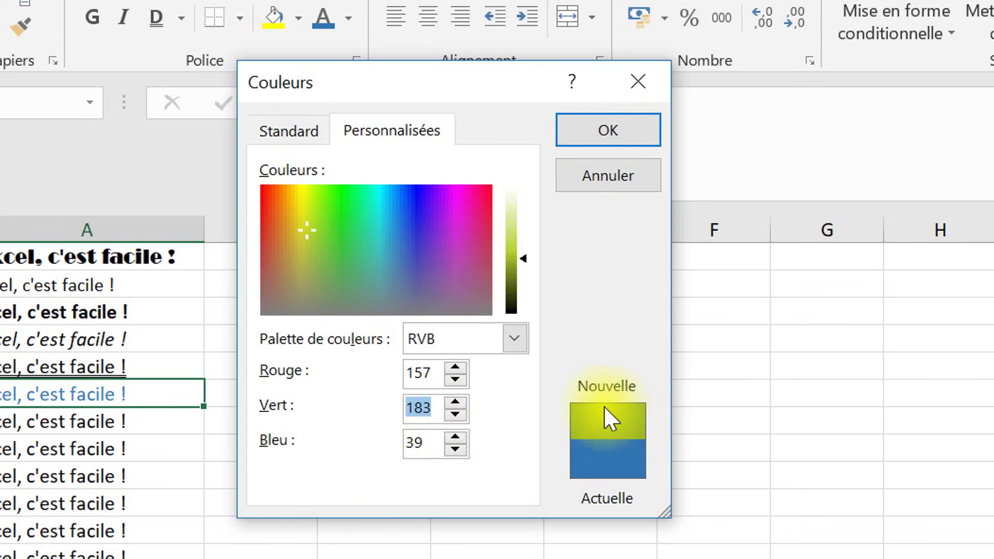
click(625, 133)
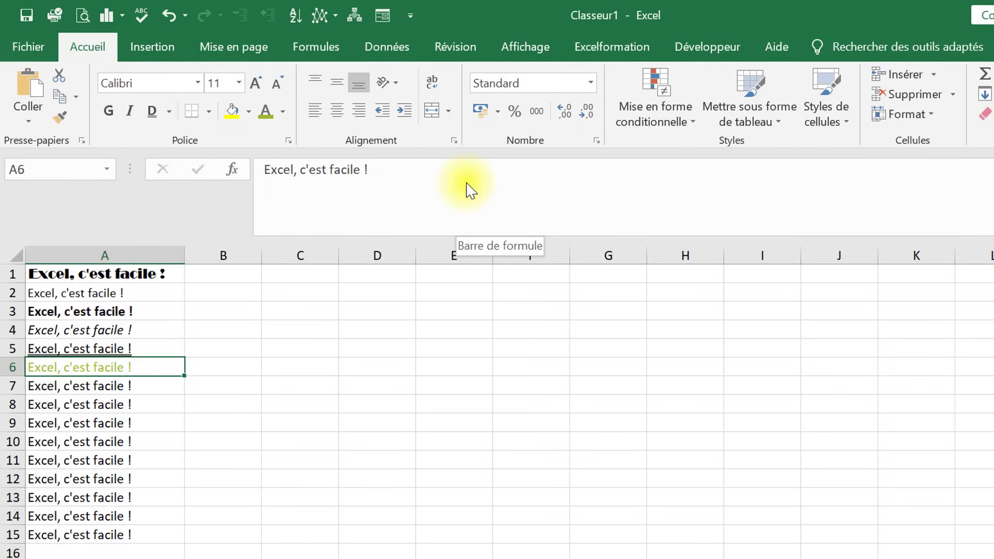
Change the font of cell A7 to Blackadder ITC and increase its size to 24
key(Down)
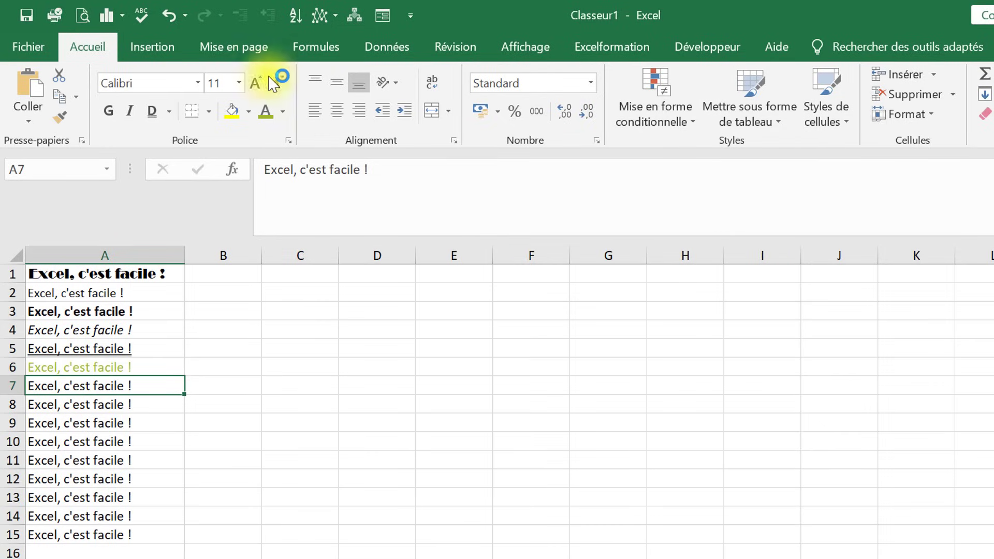
click(197, 83)
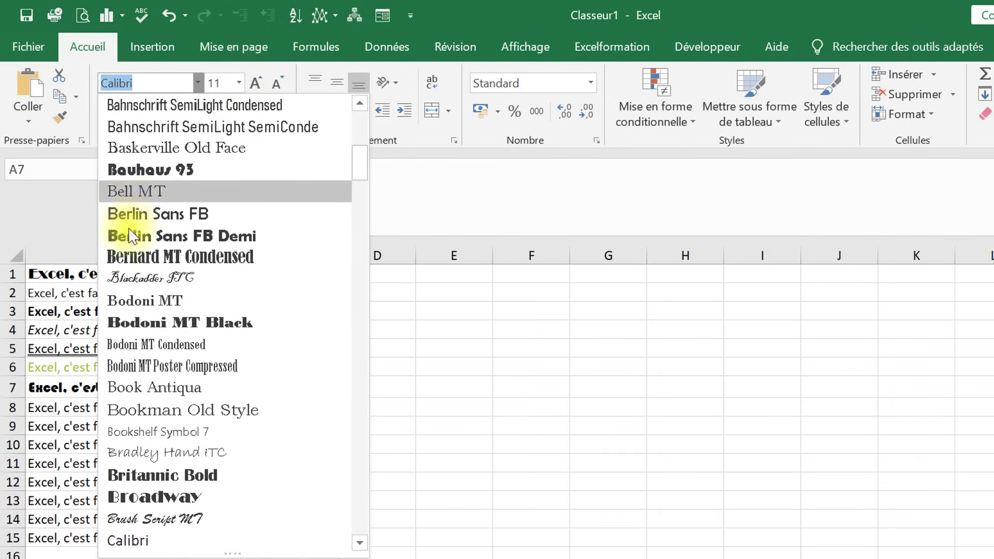
click(131, 279)
click(254, 85)
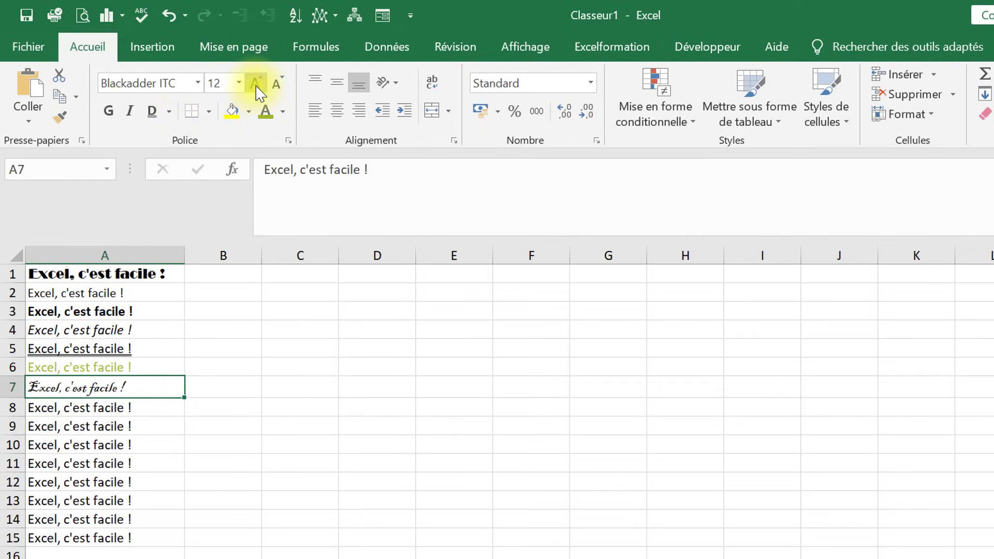
click(254, 85)
click(255, 85)
click(256, 86)
click(257, 86)
click(257, 86)
click(256, 86)
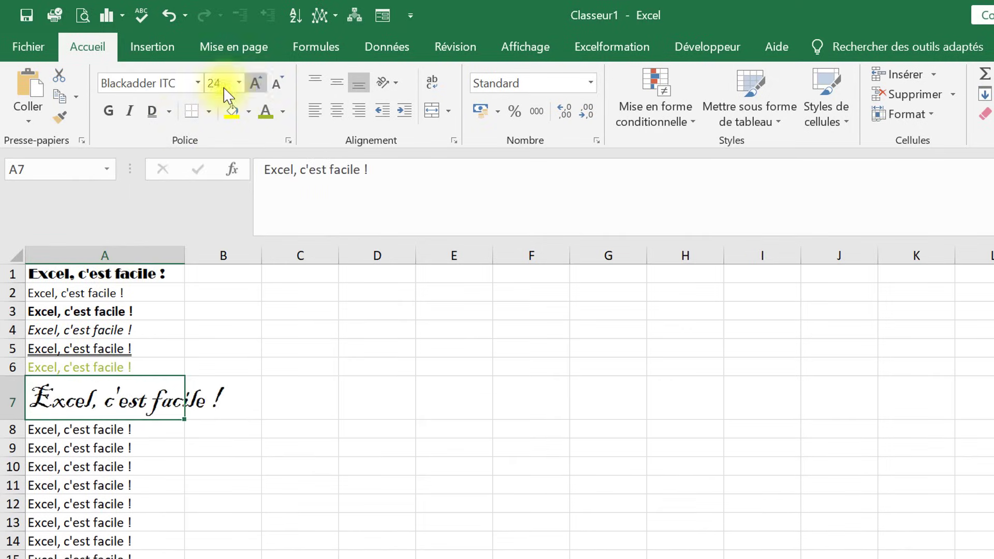
Make the text in A7 bold, italic and single-underlined, with the darker orange theme colour as font colour
click(108, 111)
click(130, 111)
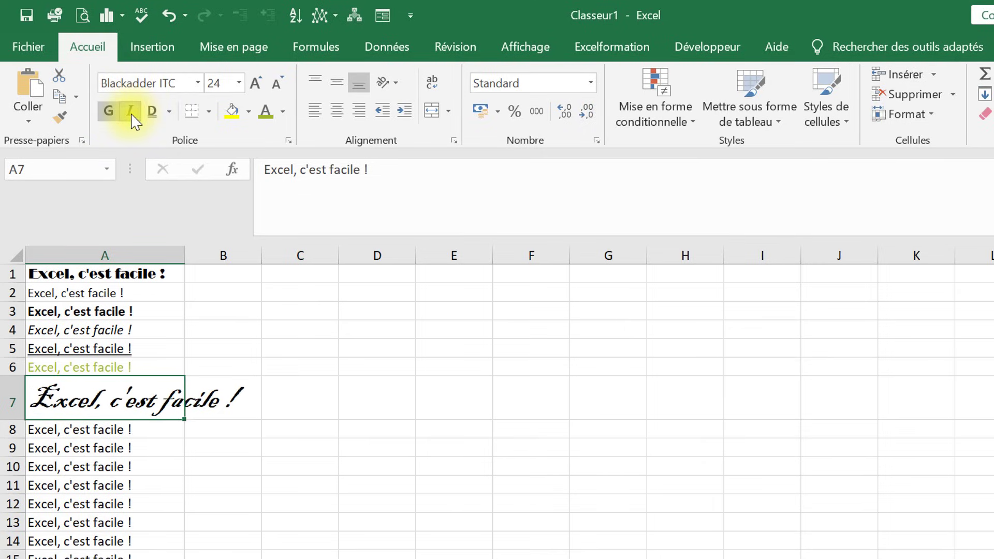
click(169, 113)
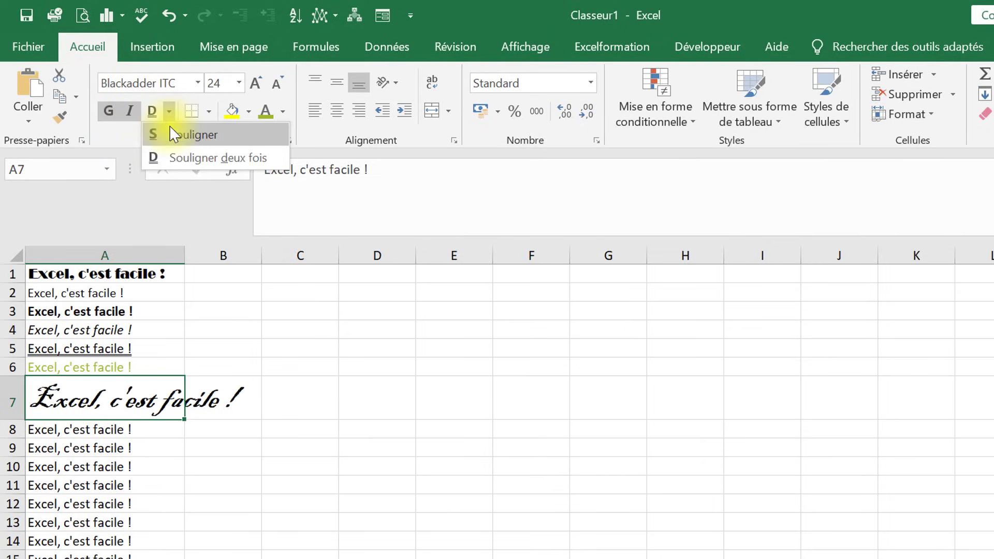
click(172, 135)
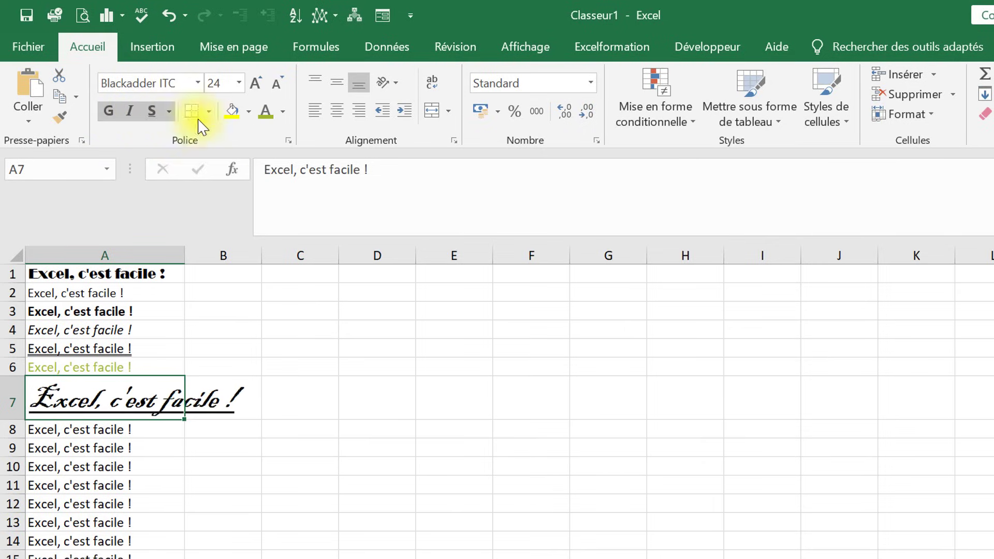
click(283, 115)
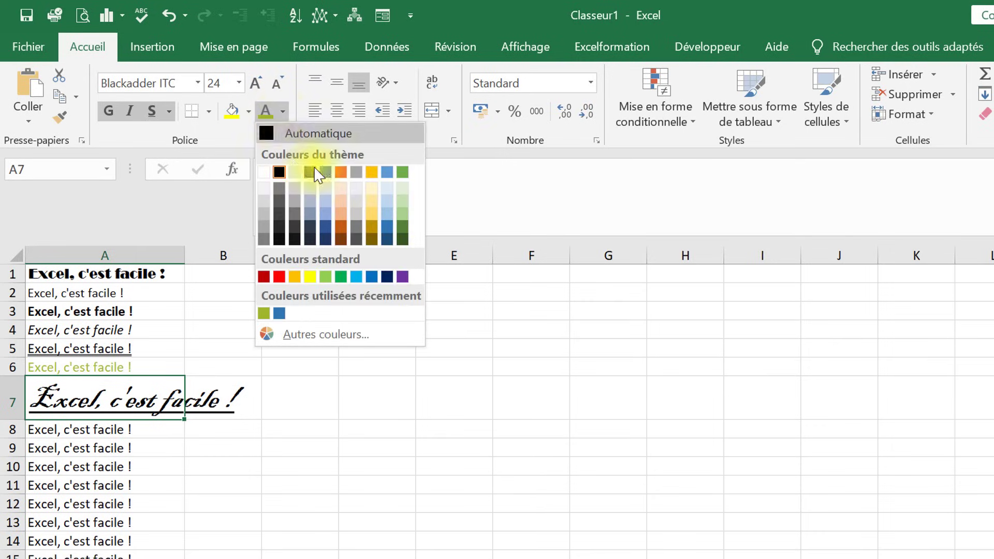
click(344, 228)
Within the text of cell A8, make only the word "Excel" bold and underline only the word "facile"
key(Down)
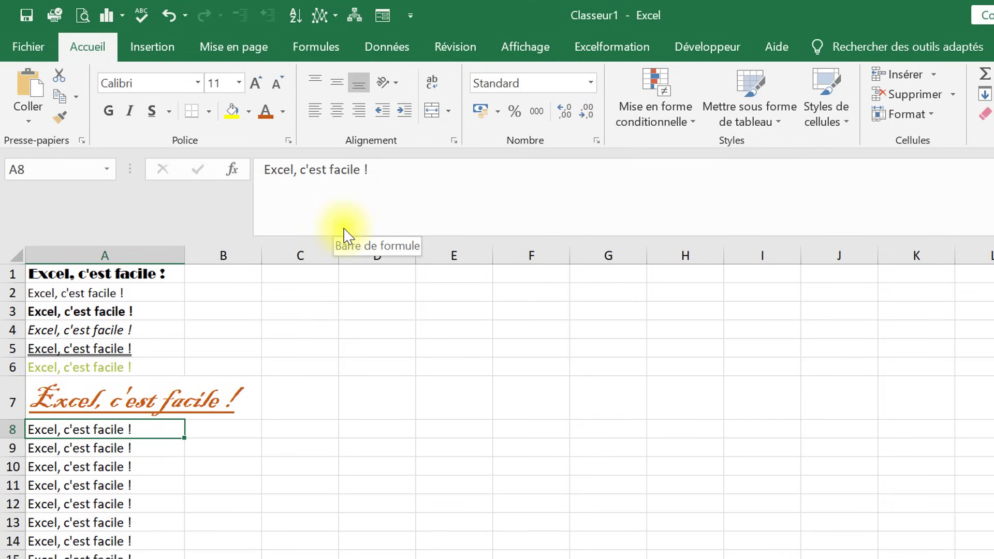
click(294, 170)
drag(294, 170, 258, 168)
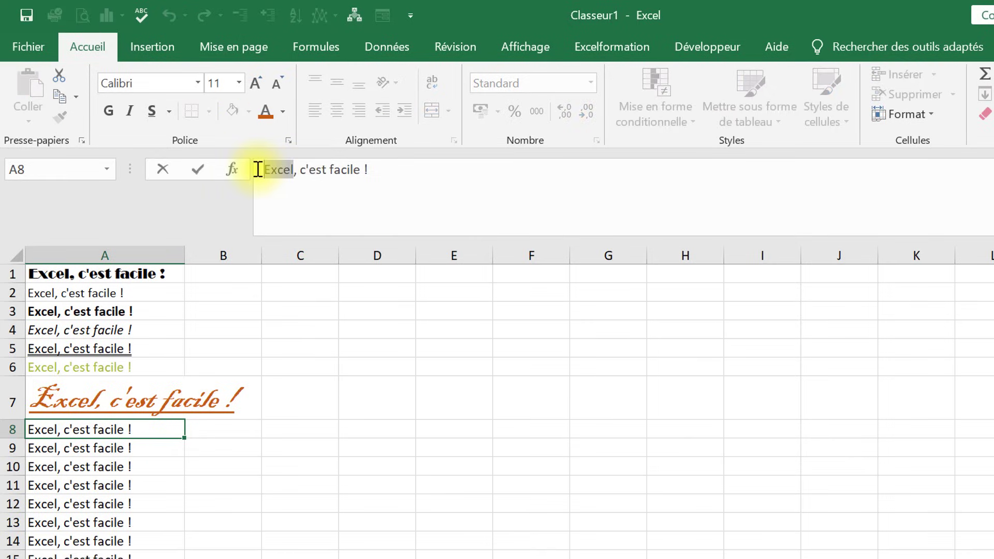
click(111, 112)
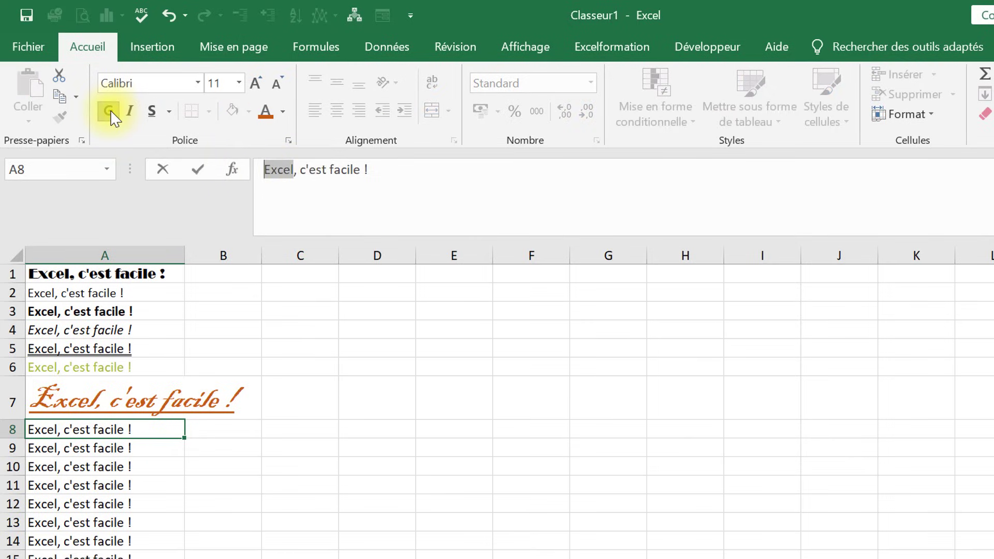
click(338, 170)
double_click(339, 171)
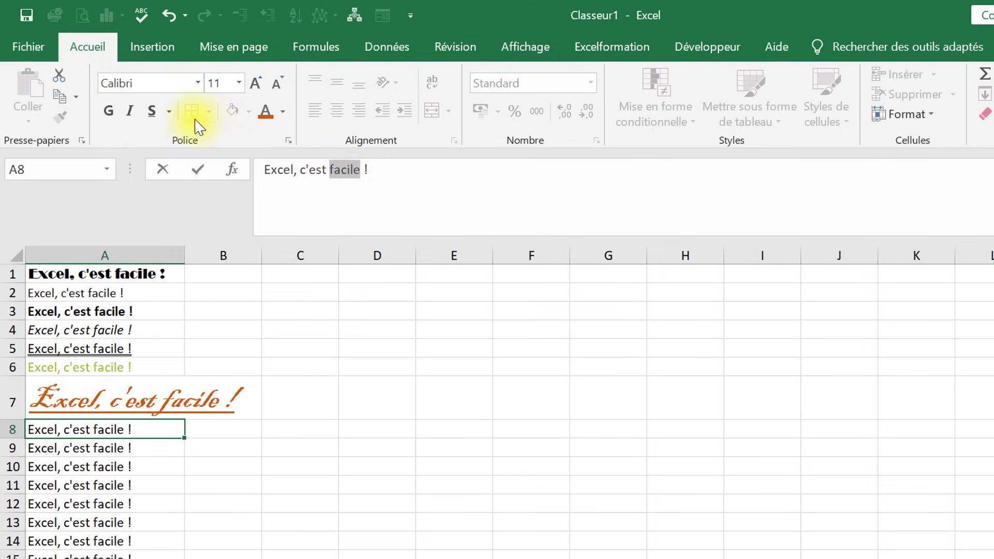
click(151, 111)
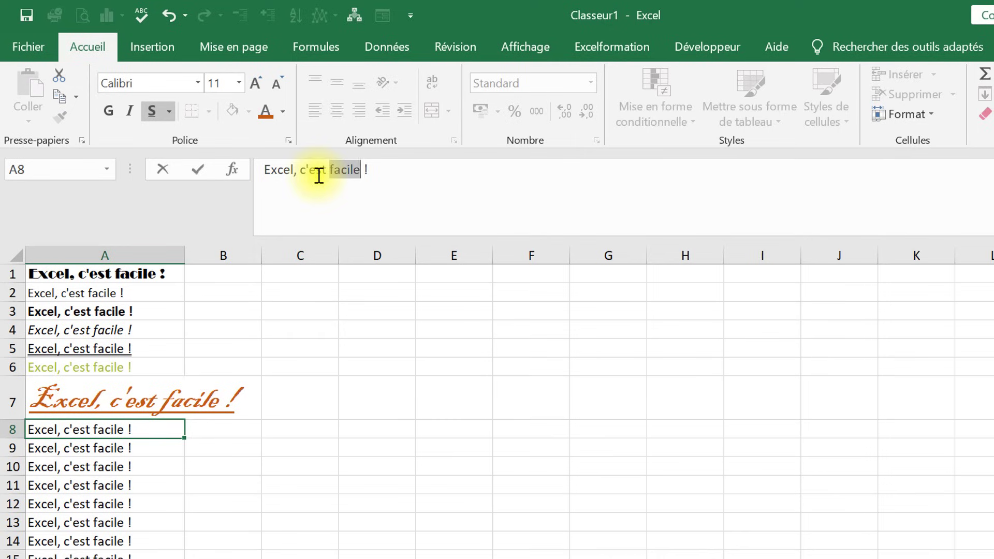
key(Return)
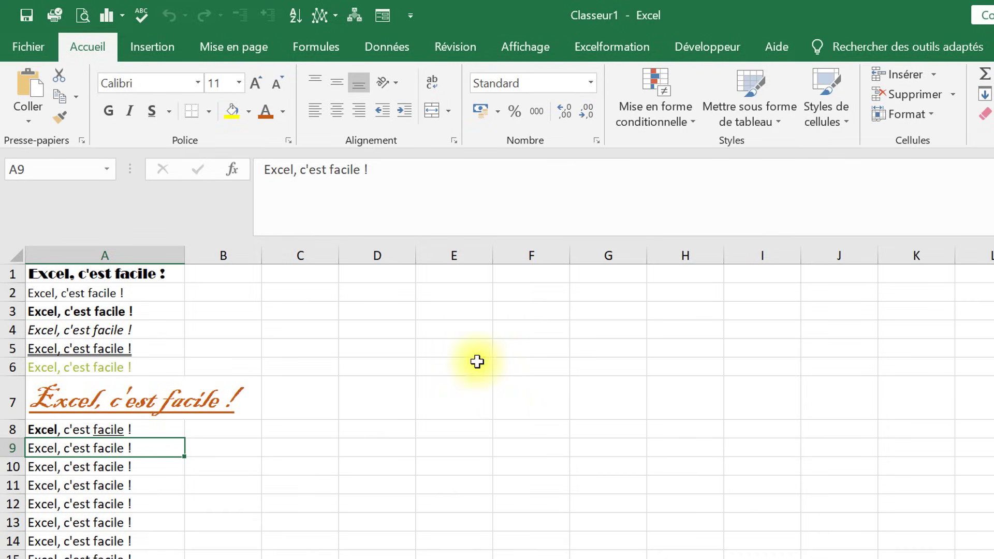
Hide the gridlines of the worksheet
click(526, 49)
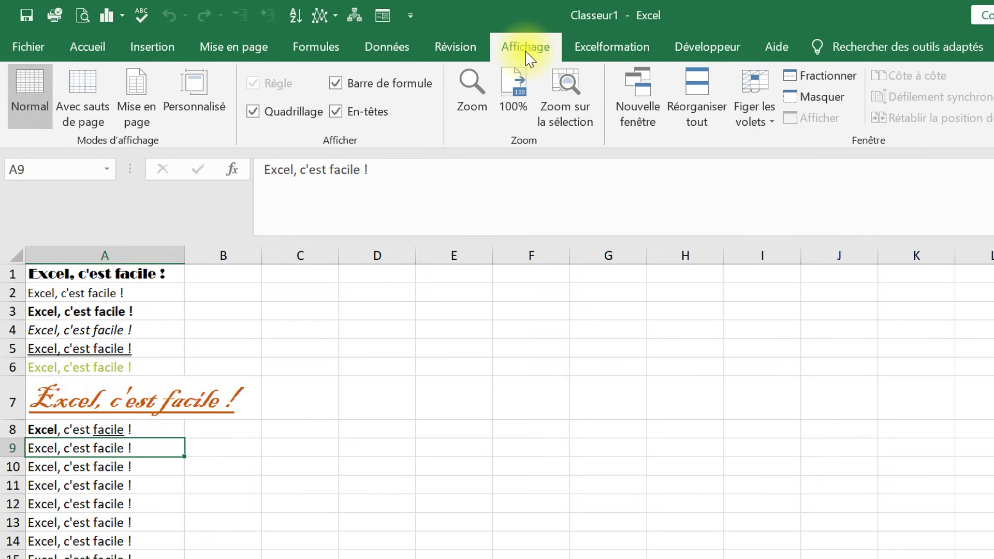
click(295, 112)
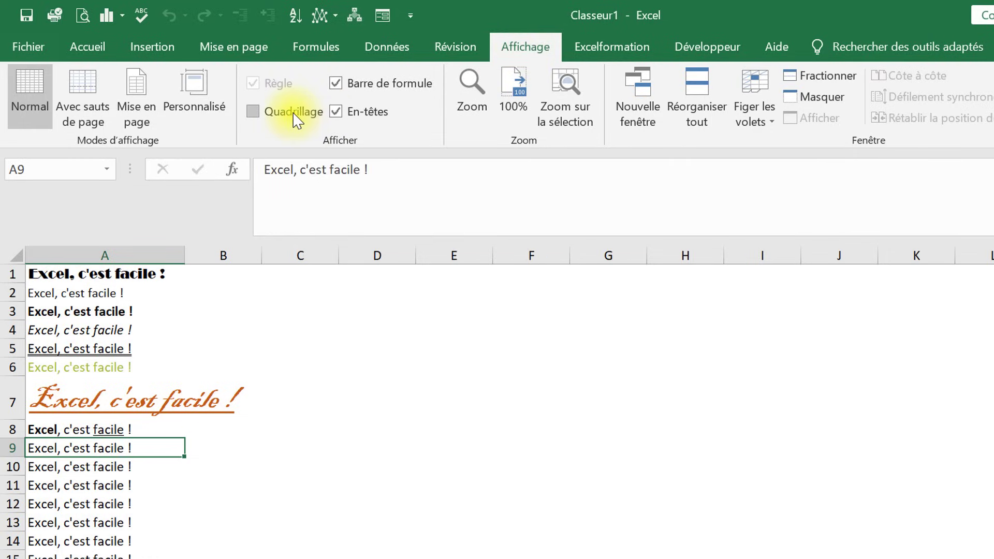
click(267, 472)
Apply outside borders to cell A9 and deselect it to check the frame
click(109, 452)
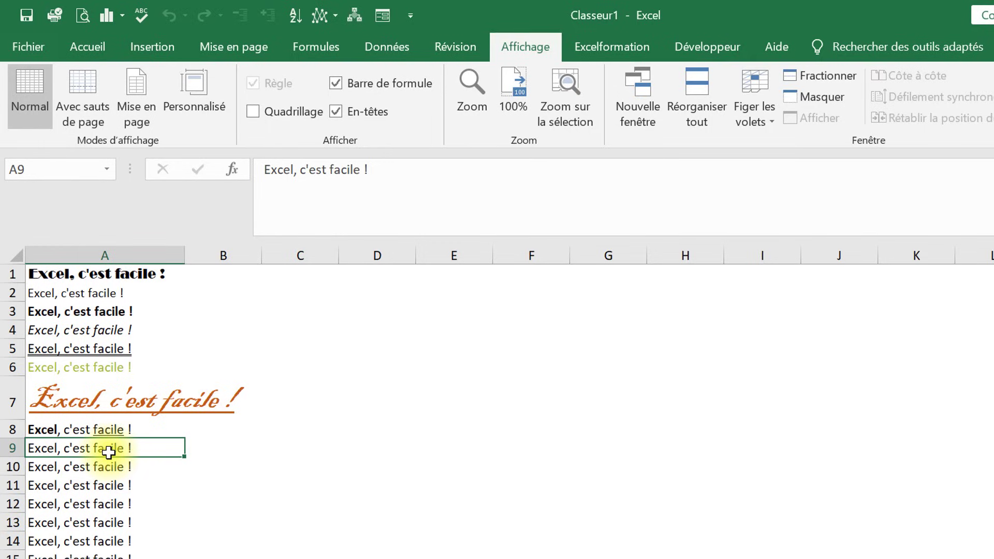
click(88, 49)
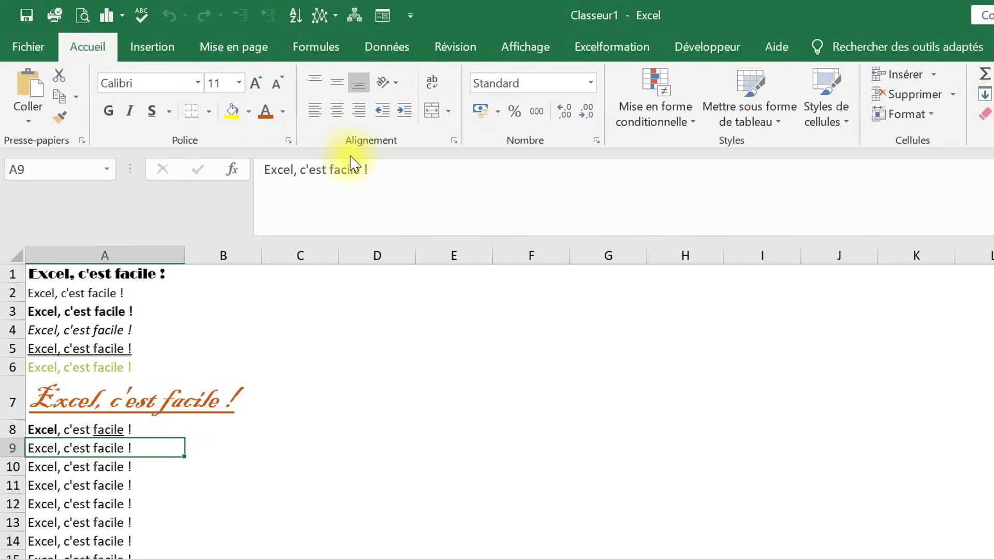
click(192, 115)
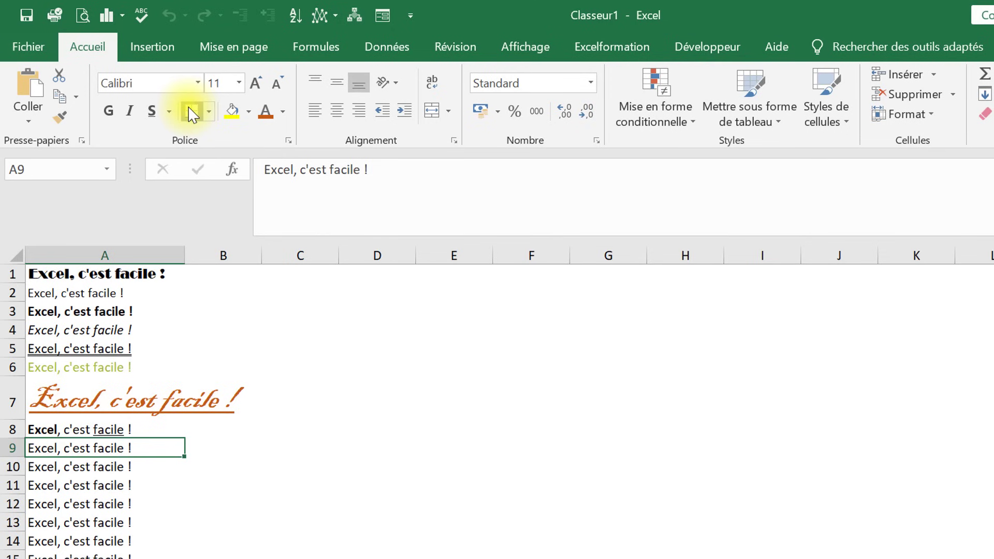
click(210, 112)
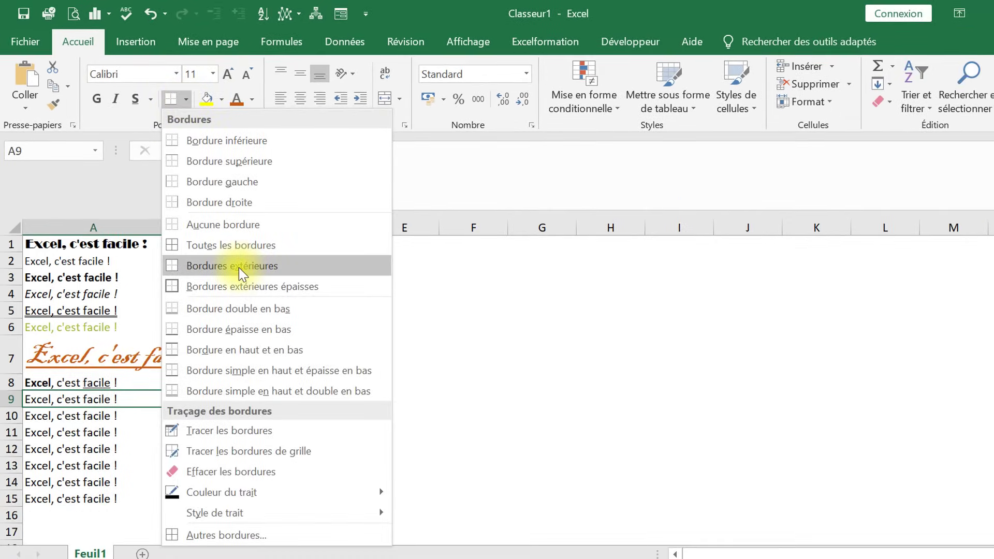
click(238, 267)
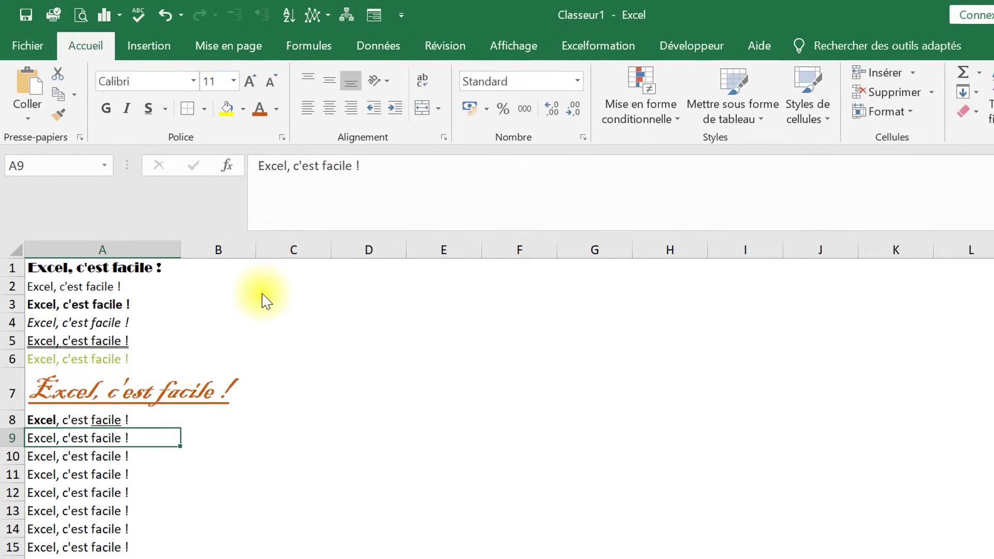
click(222, 463)
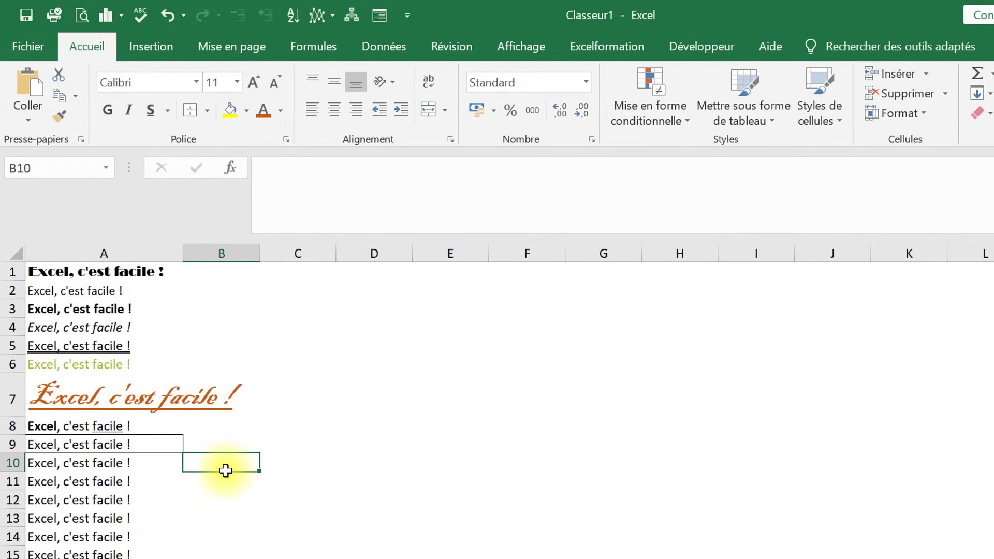
click(273, 451)
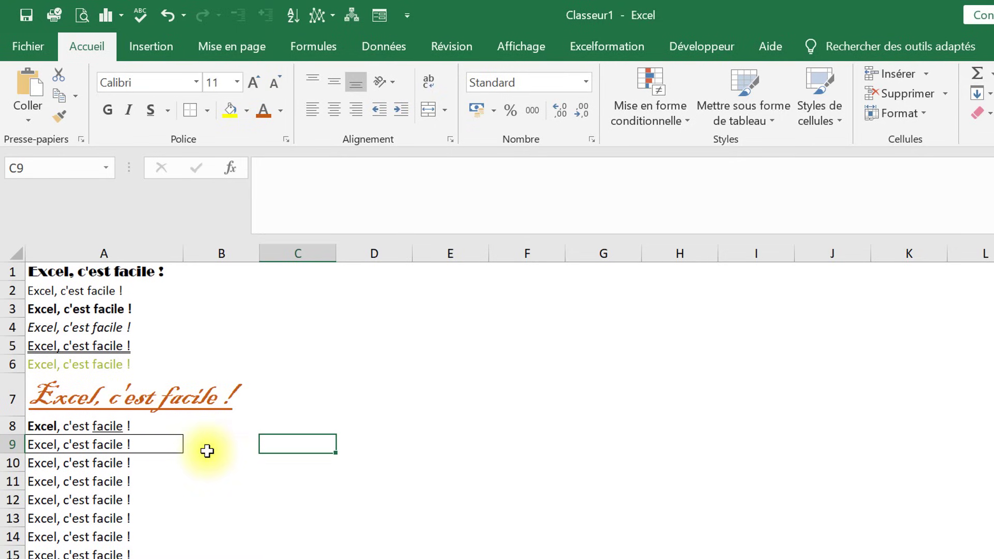
Apply an outline border in the thick dashed line style to cell A10
click(130, 462)
click(207, 110)
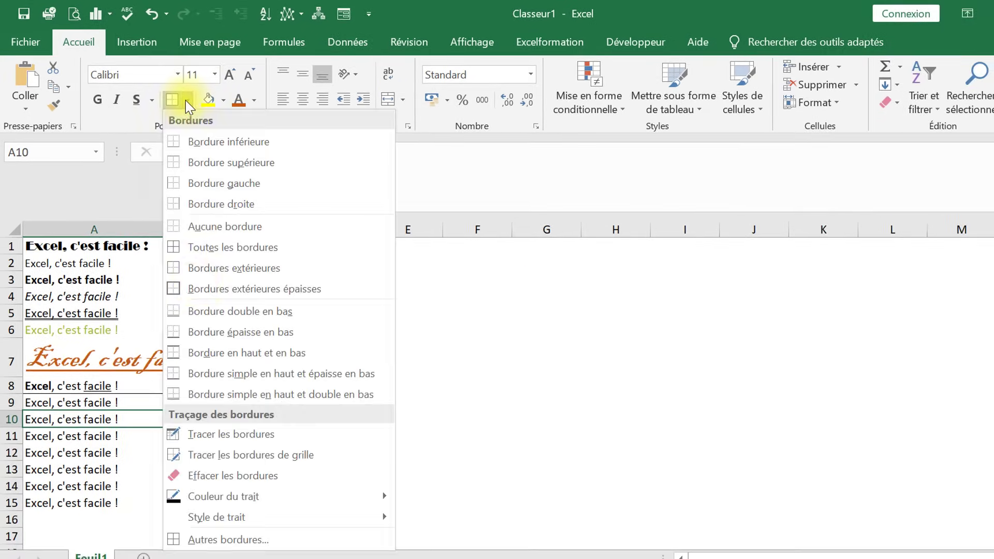
click(225, 537)
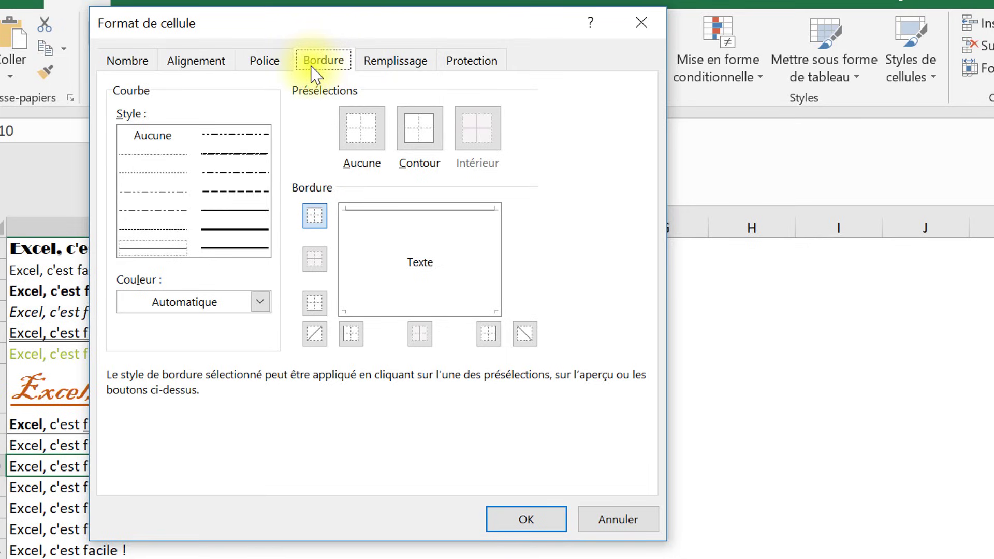
click(234, 193)
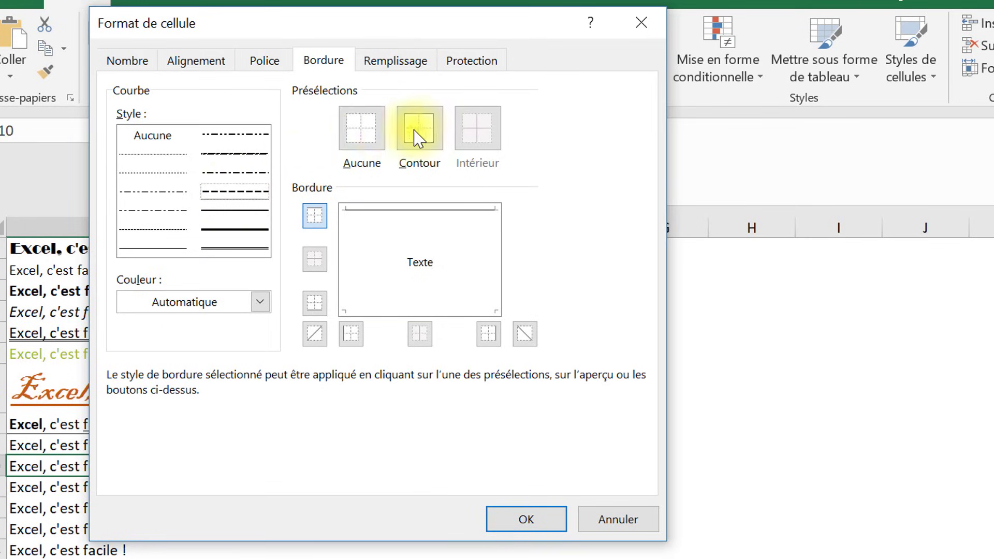
click(424, 141)
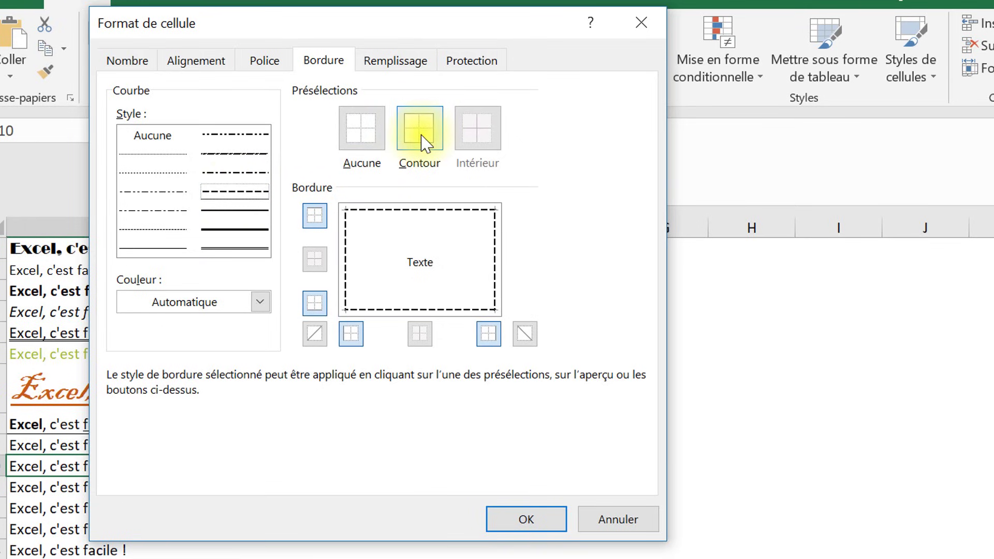
click(515, 520)
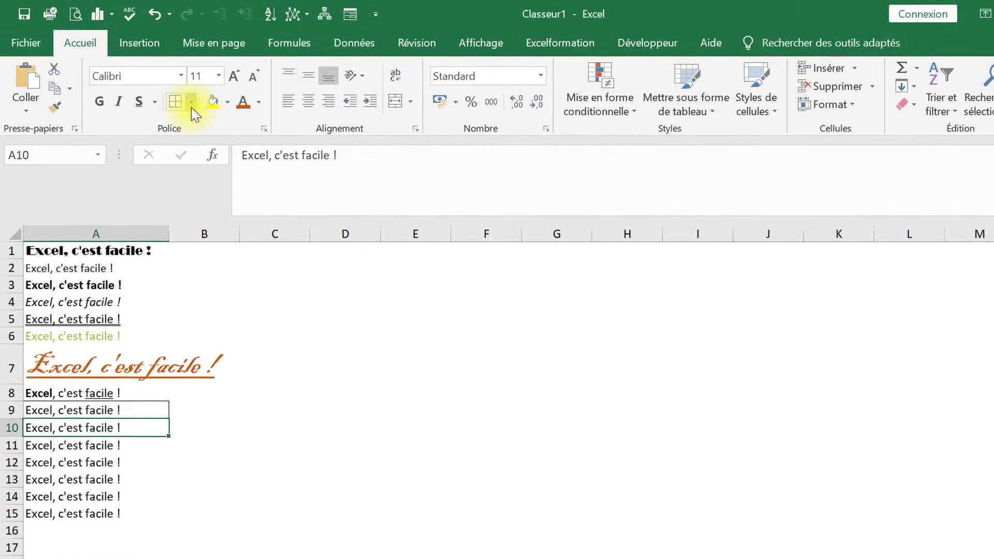
Recolour the dashed outline border of cell A10 with the darker green theme colour and deselect the cell to check it
click(191, 107)
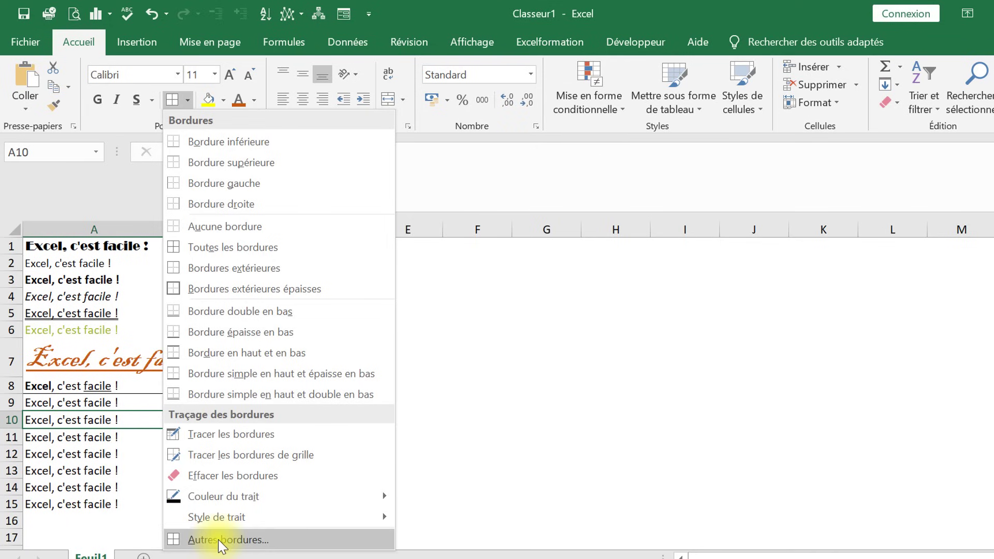
right_click(220, 542)
click(220, 541)
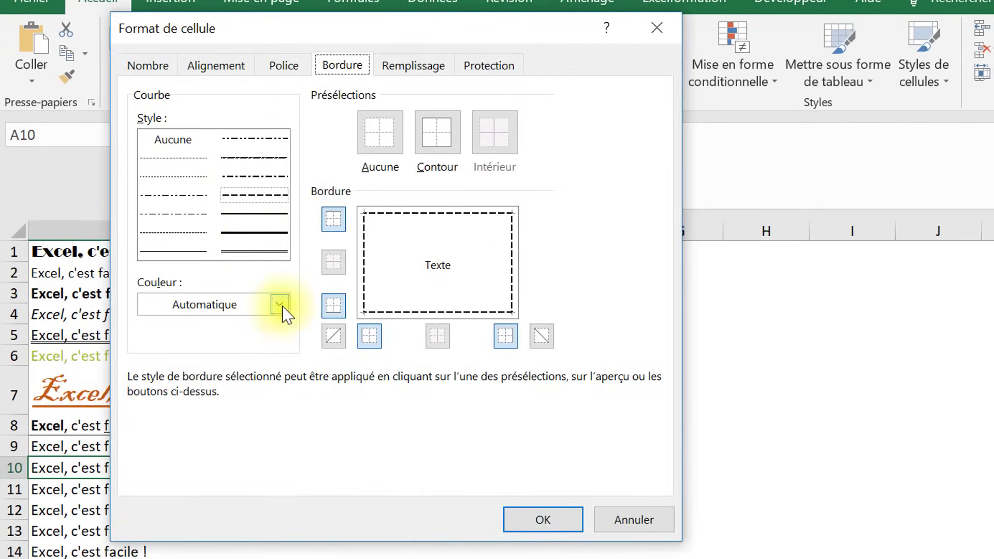
click(253, 297)
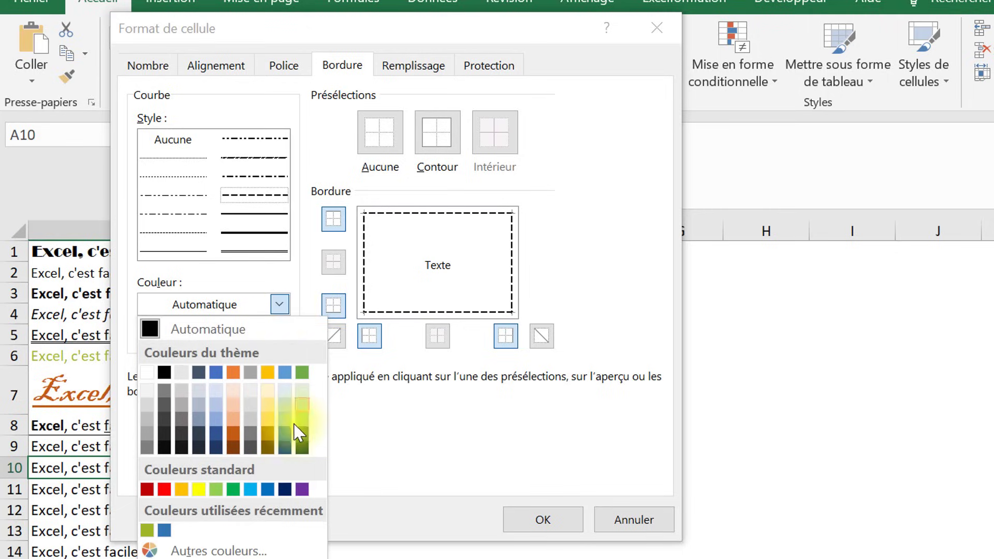
click(302, 435)
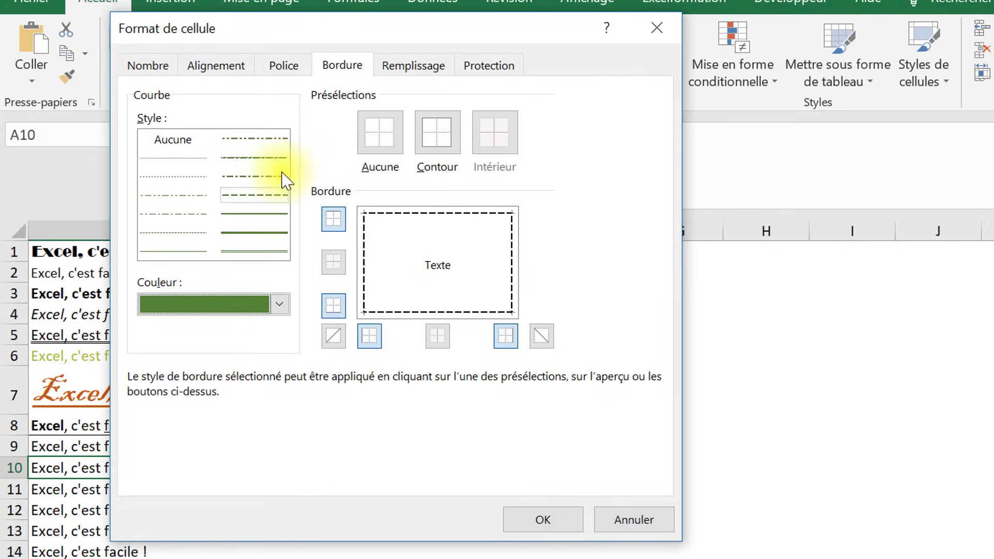
click(249, 202)
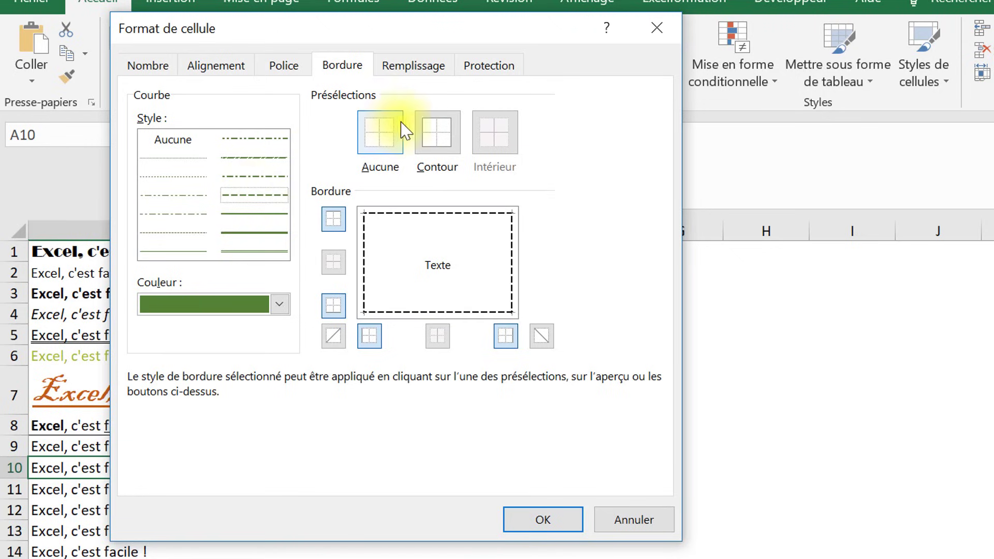
click(438, 129)
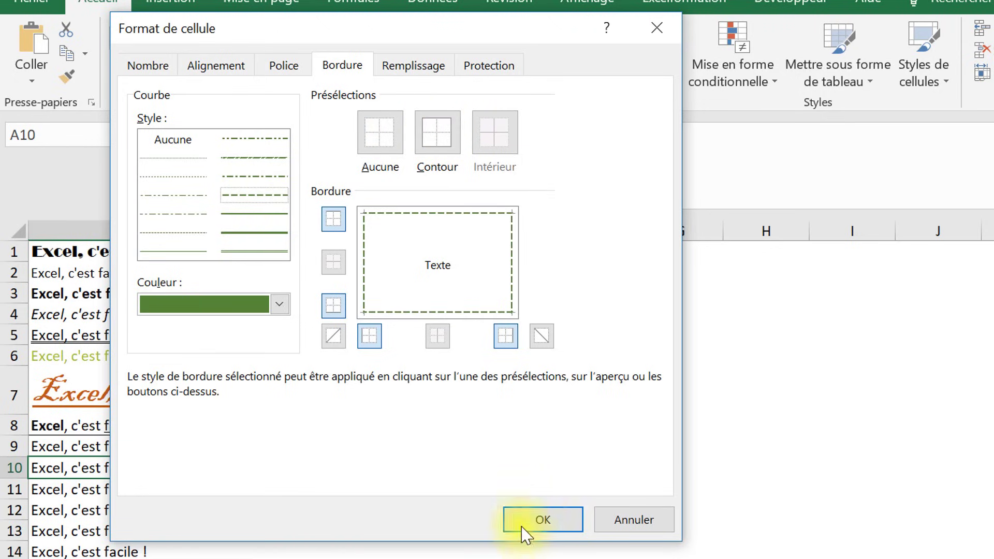
click(539, 515)
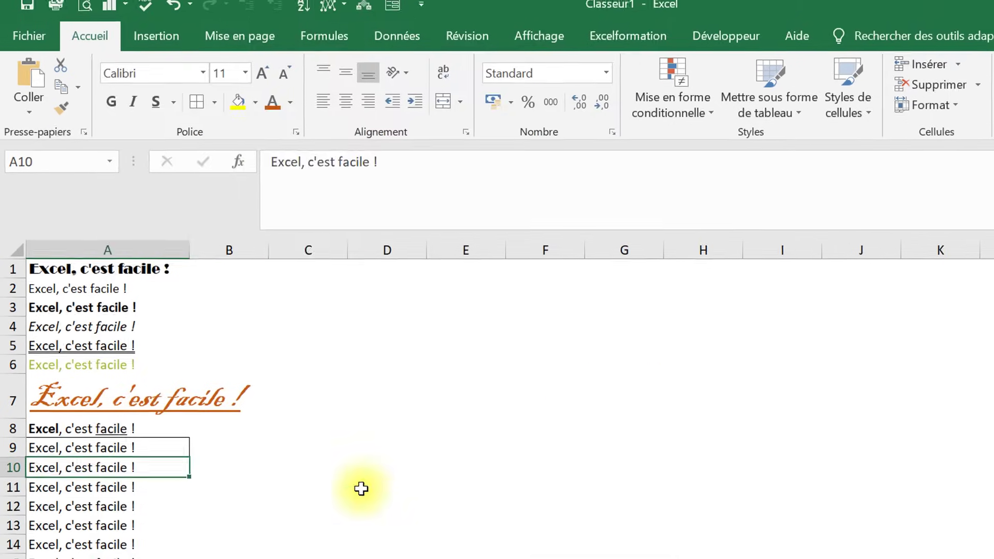
key(ctrl+c)
click(296, 460)
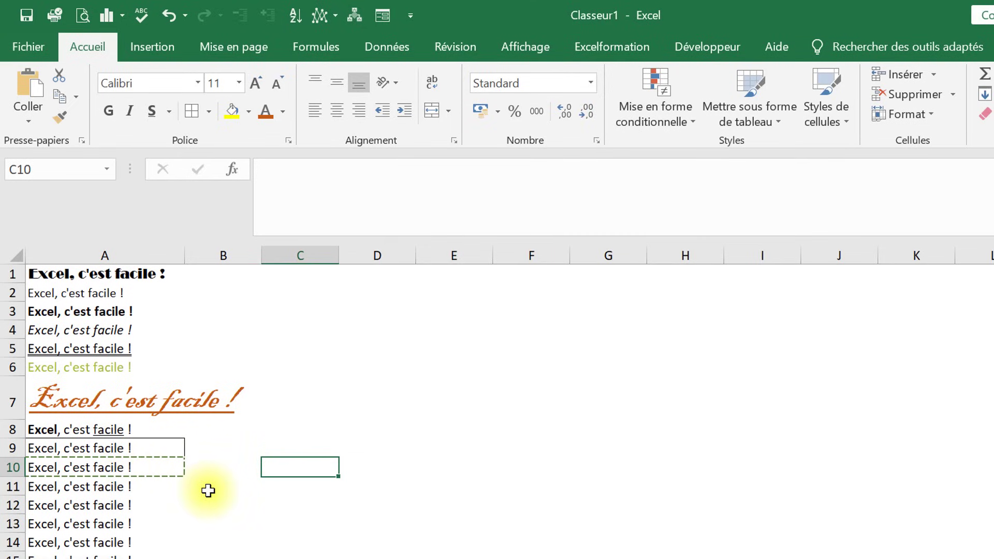
Fill the background of cell A11 with a light green theme colour
click(166, 489)
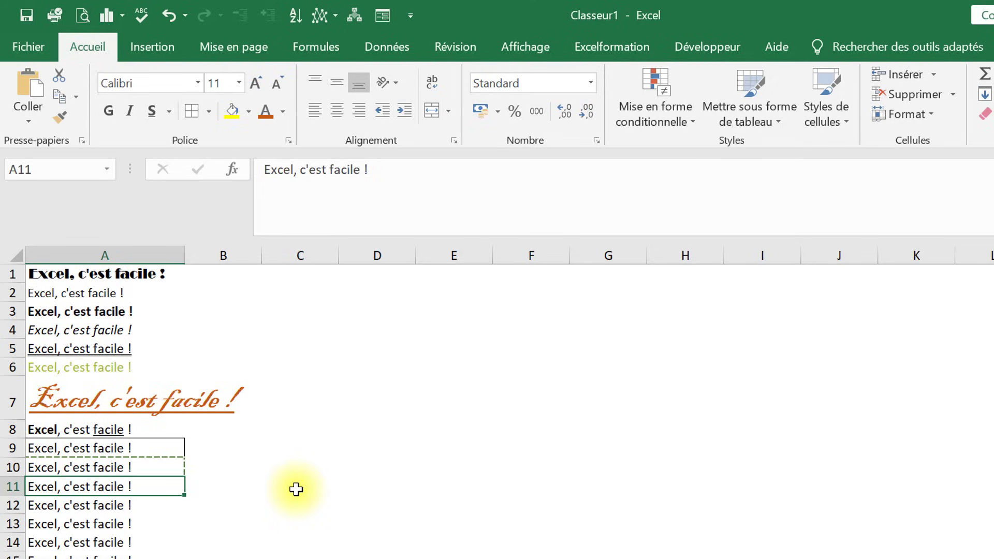
click(249, 112)
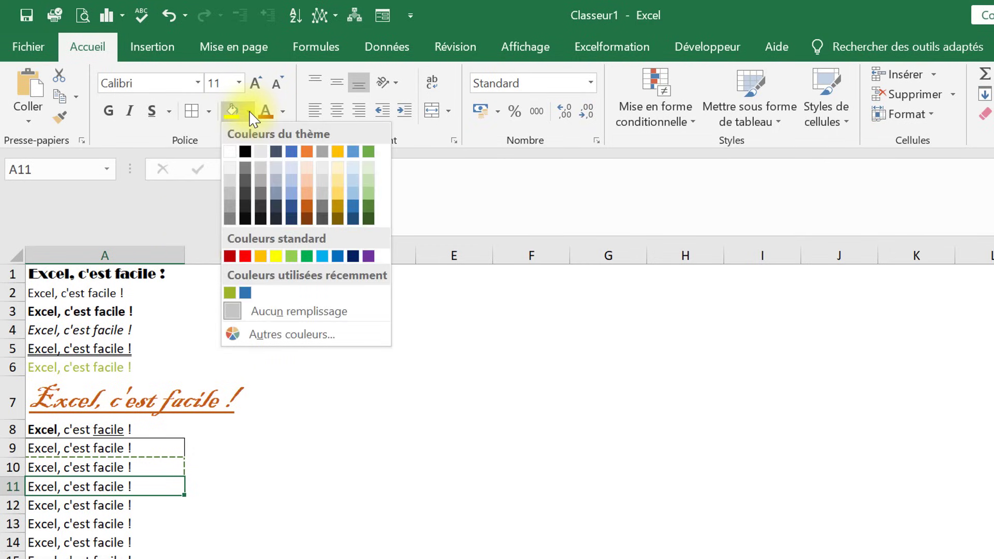
click(370, 198)
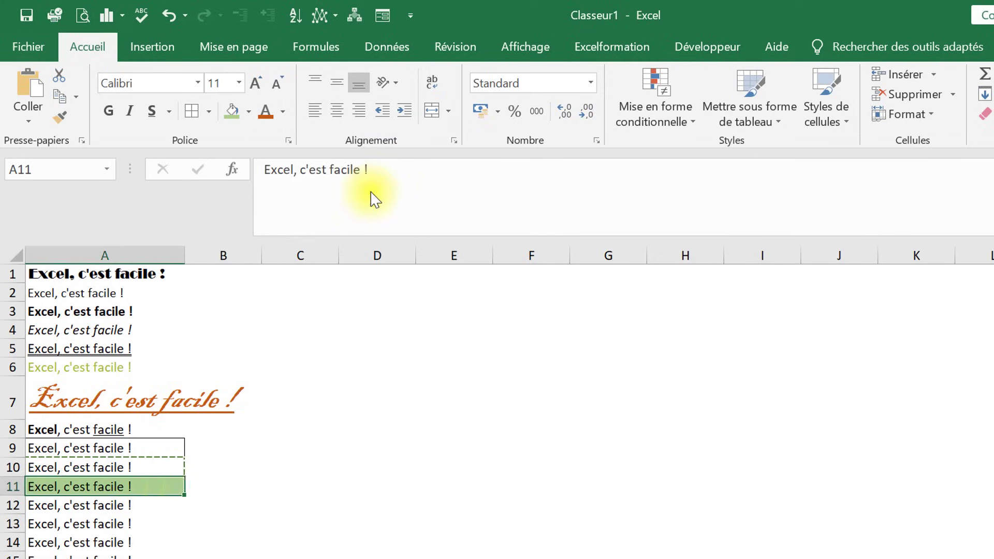
Replace the content of cell A12 with the number 3,14
click(161, 506)
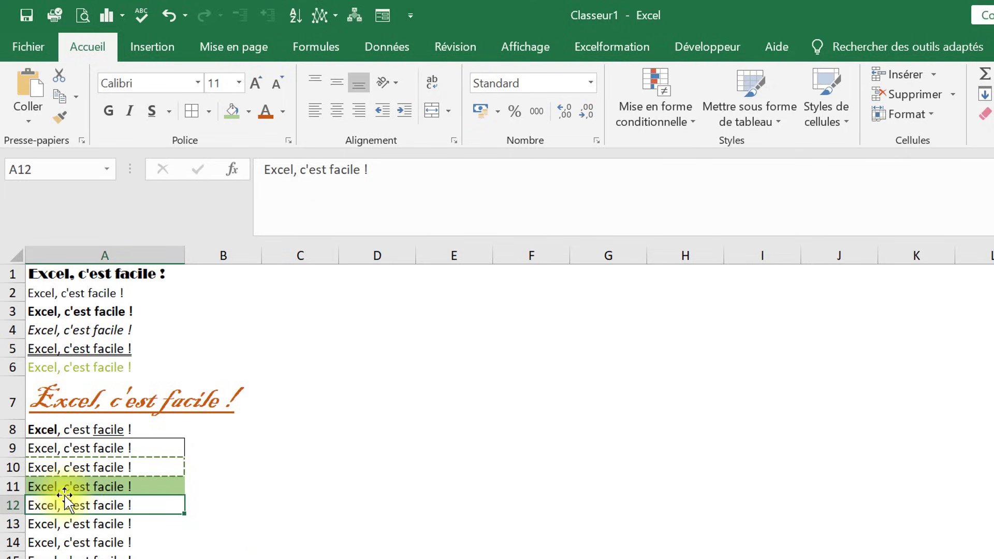
text(3,14)
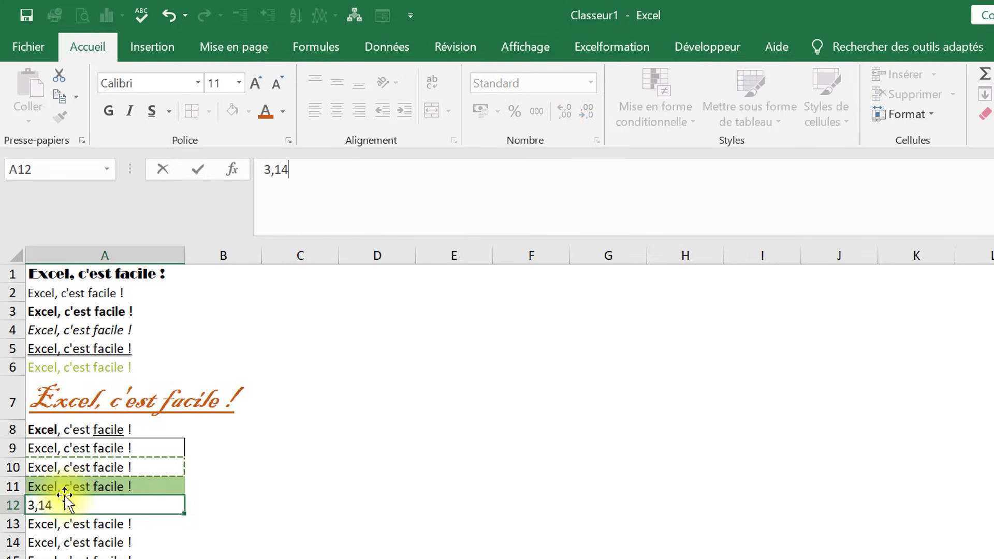
key(Return)
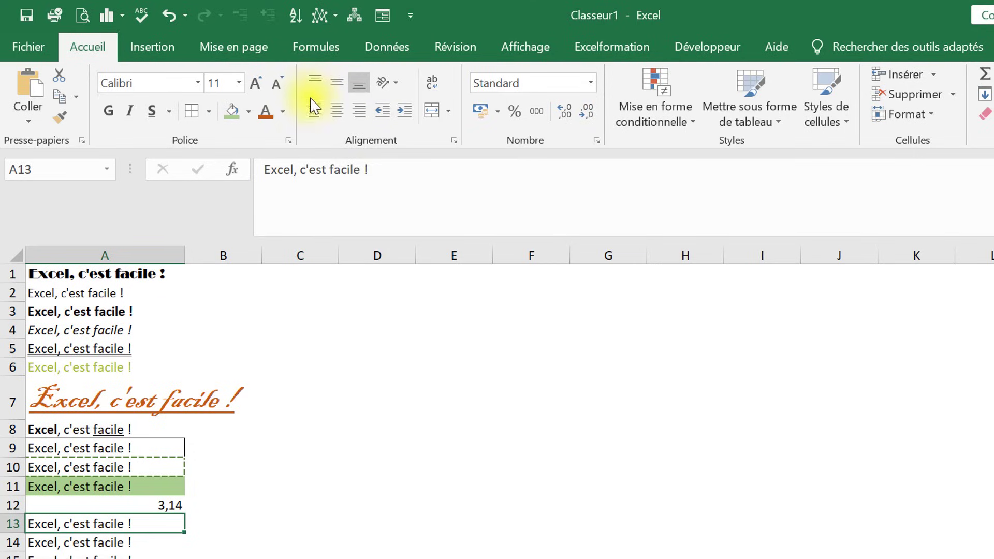
Try left and centre horizontal alignment on cell A12, finishing with right alignment
key(Up)
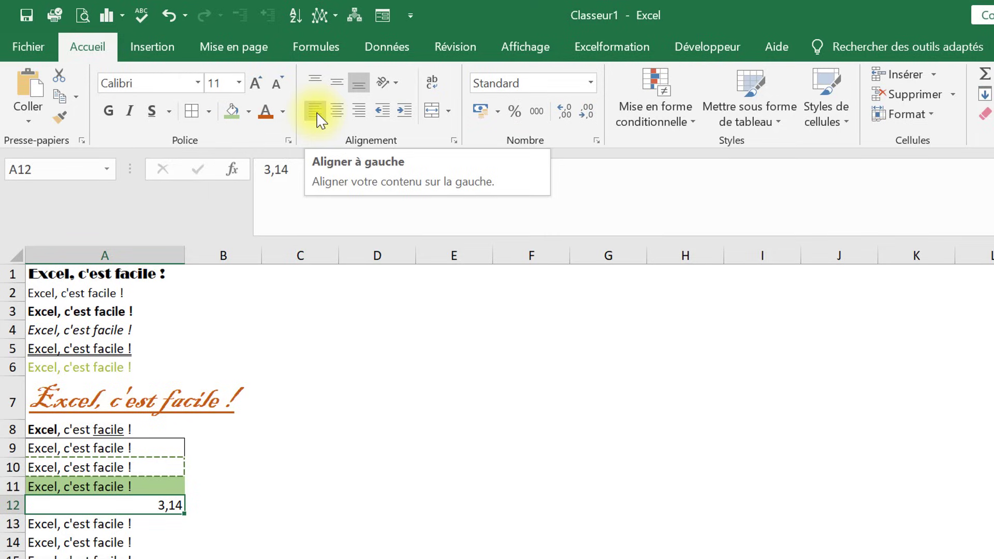
click(317, 116)
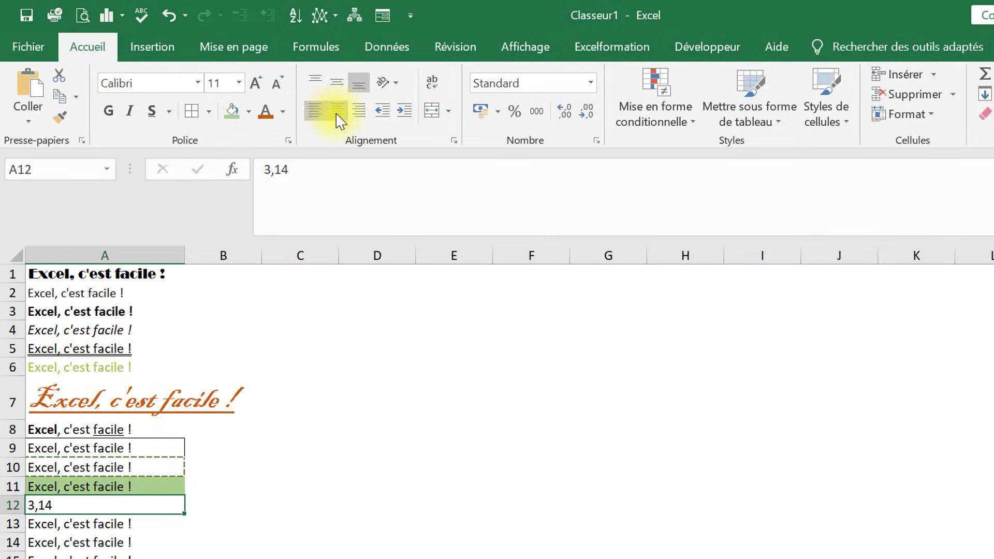
click(338, 117)
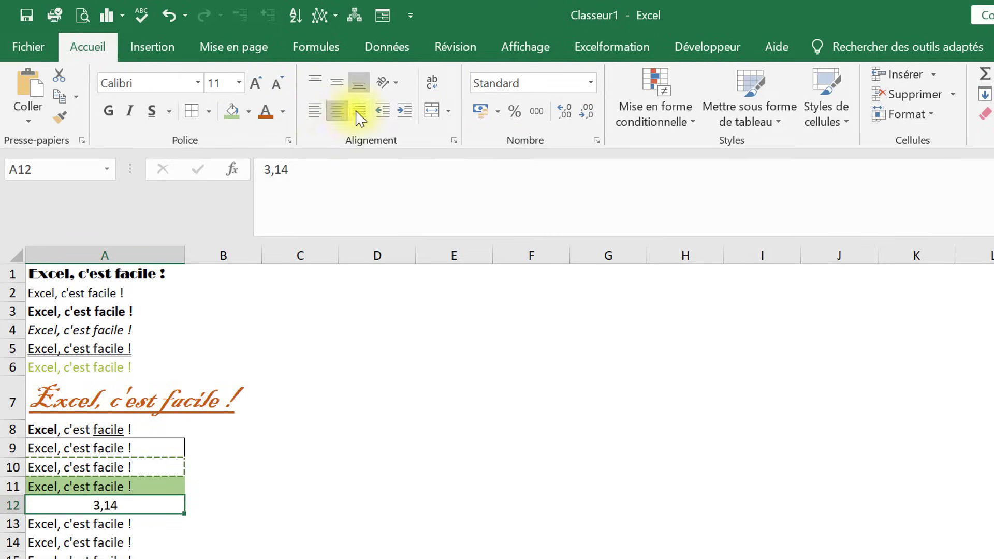
click(360, 115)
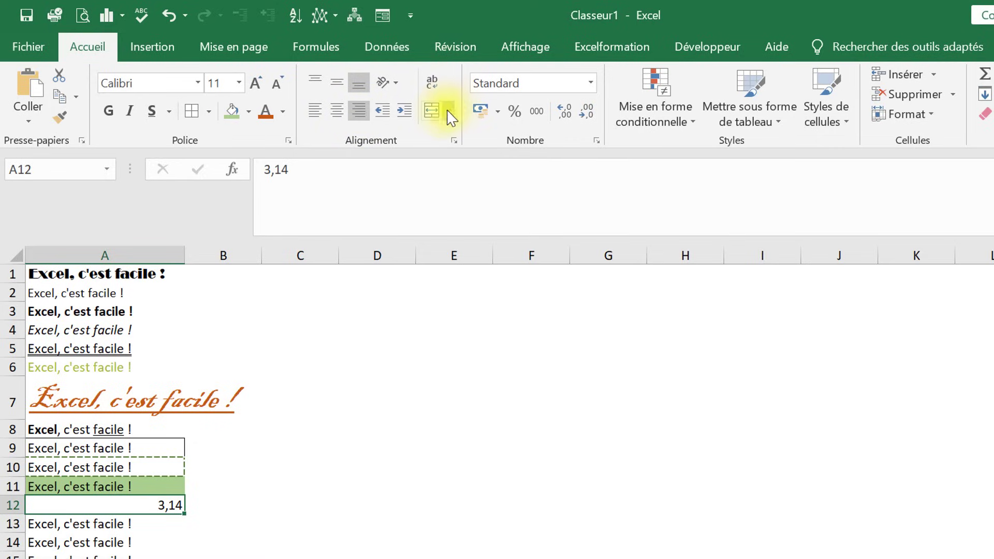
Increase the indent of cell A12 six times and reduce it four times, leaving two indent levels from the right edge
click(403, 114)
click(403, 114)
click(403, 114)
click(404, 114)
click(403, 114)
click(403, 114)
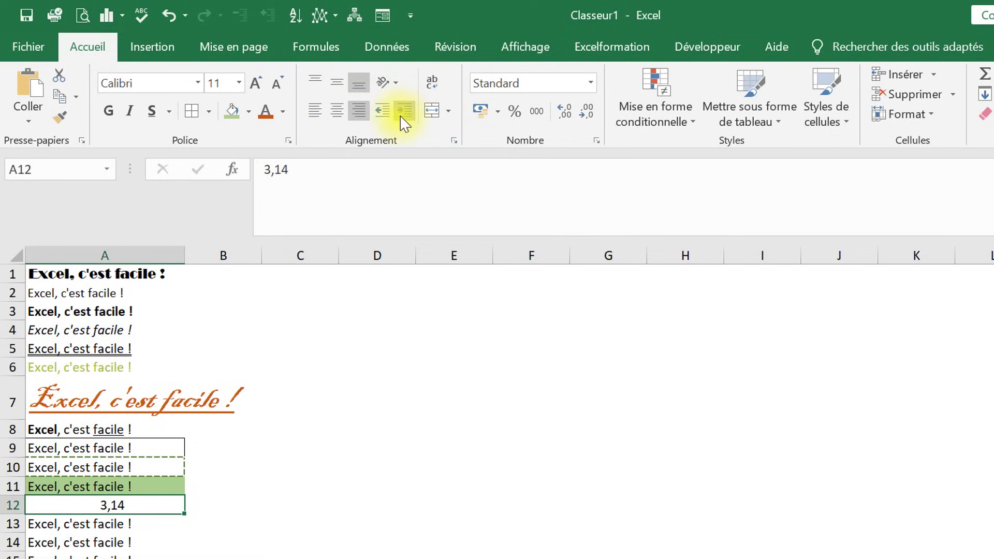
click(380, 117)
click(379, 117)
click(380, 117)
click(380, 117)
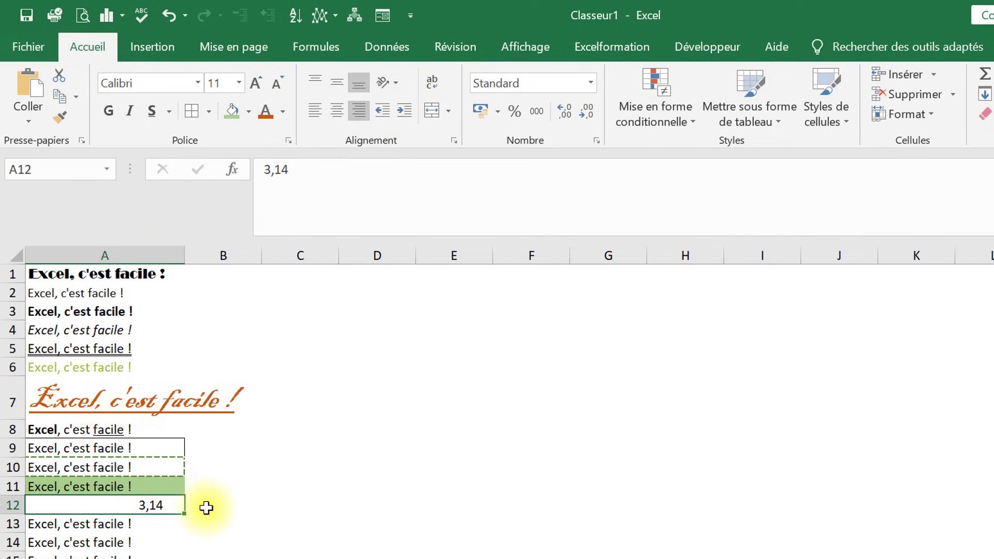
Make row 13 about twice as tall and try top and middle vertical alignment on it, finishing with bottom alignment
click(17, 523)
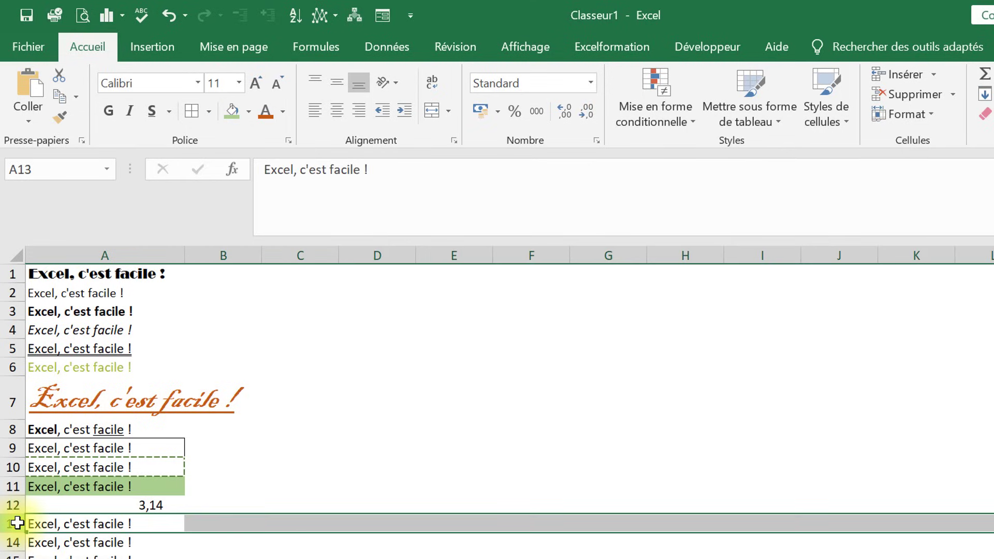
drag(16, 533, 13, 550)
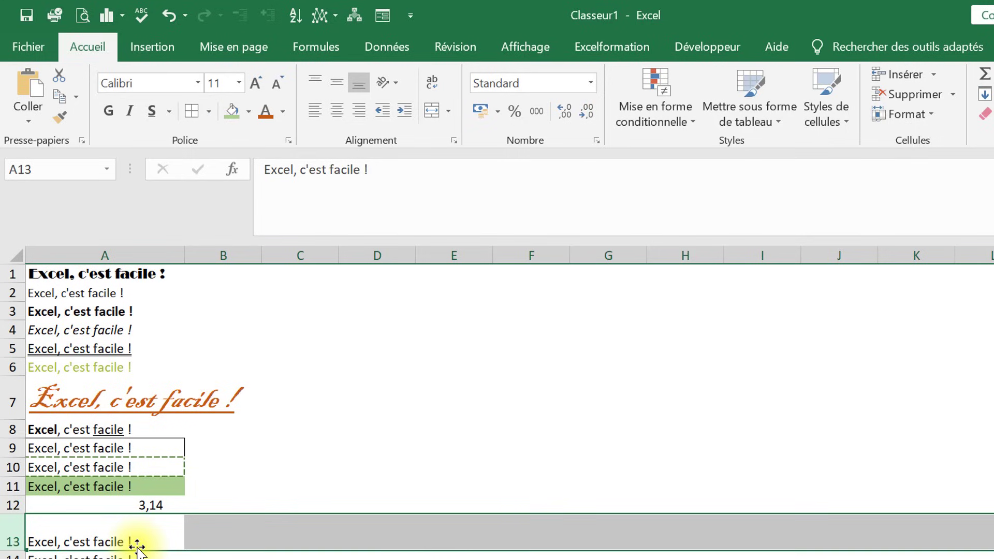
click(315, 88)
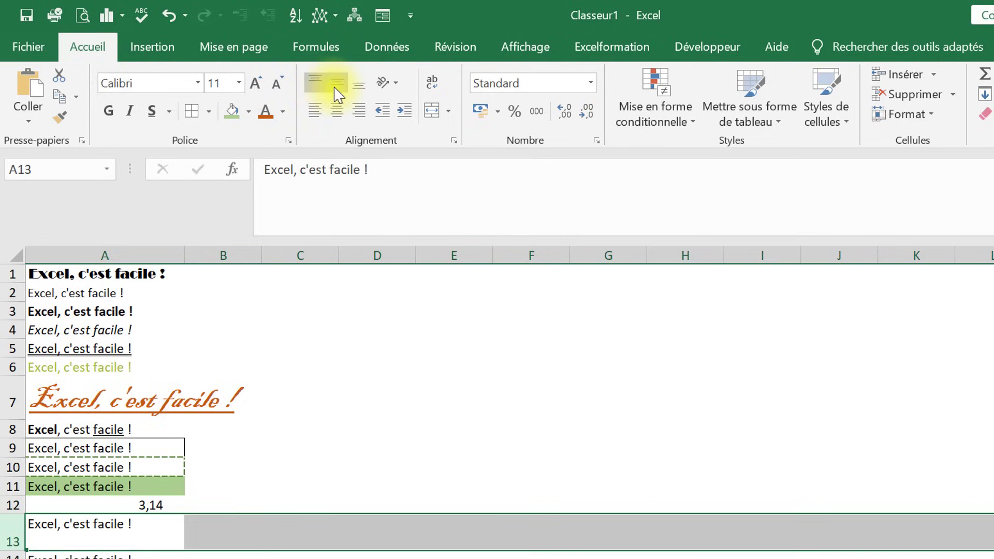
click(337, 90)
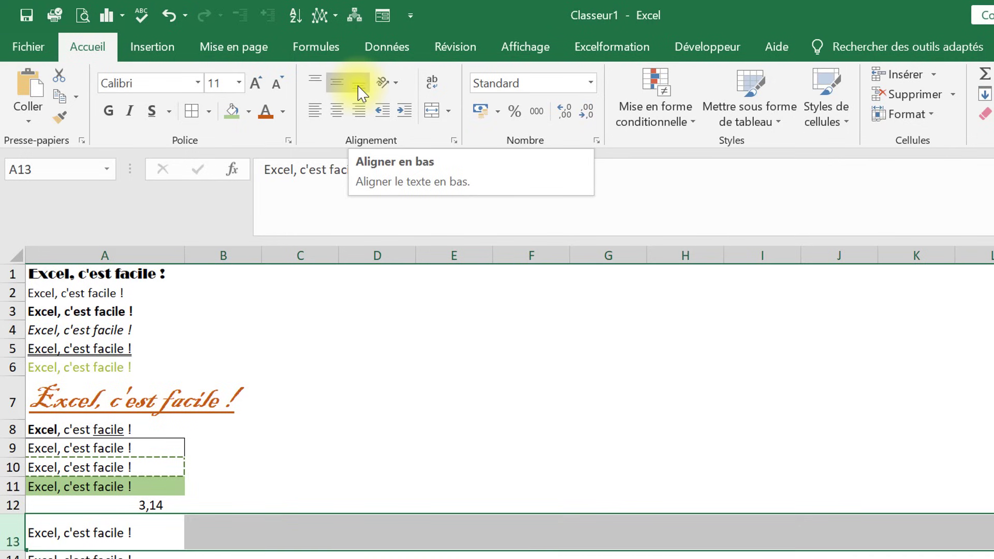
click(361, 94)
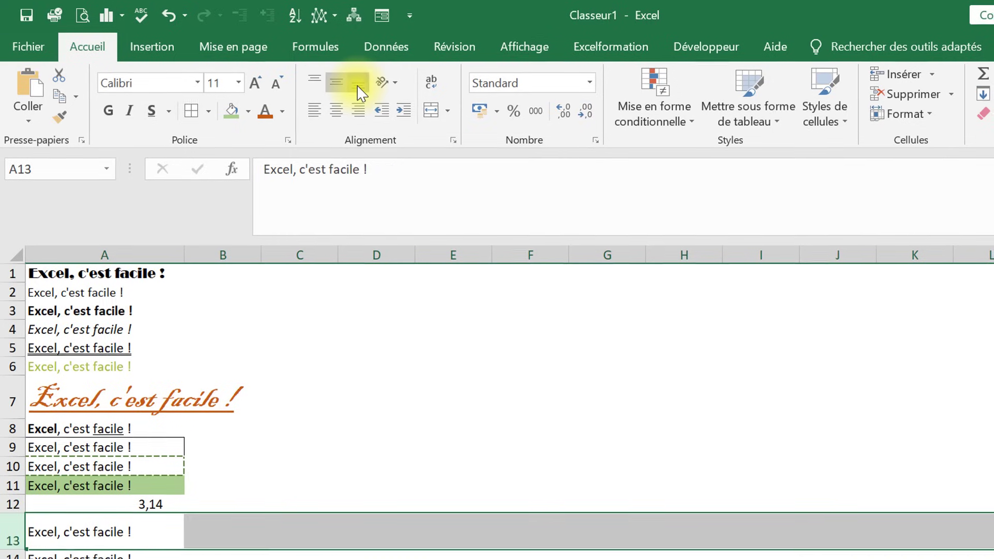
key(Return)
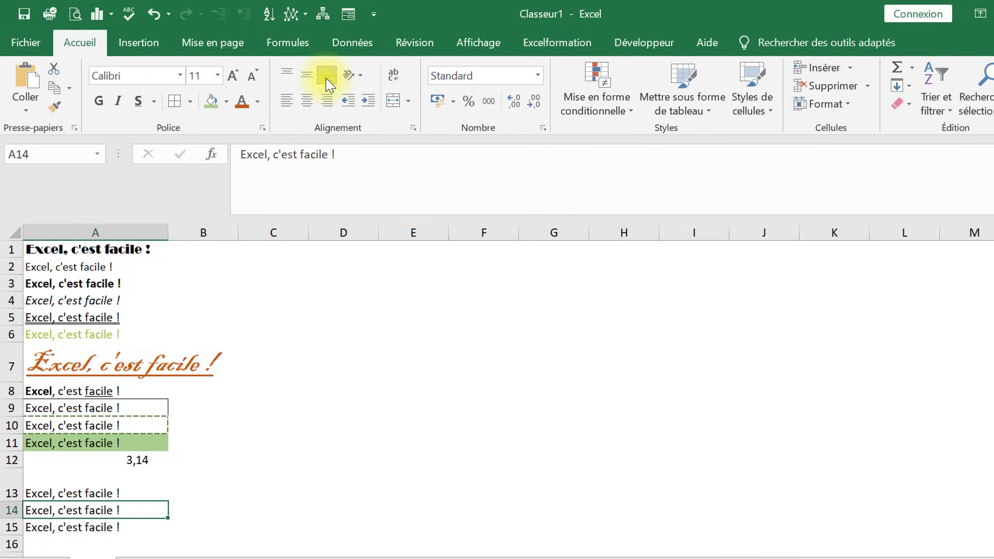
Rotate the text of cell A14 counterclockwise, check the slanted result and select cell A15
click(362, 79)
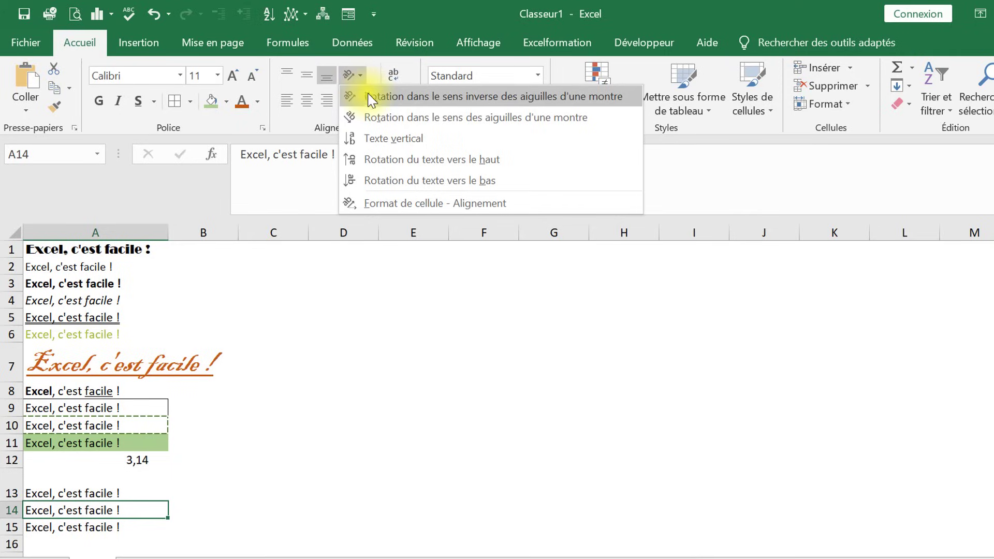
click(370, 99)
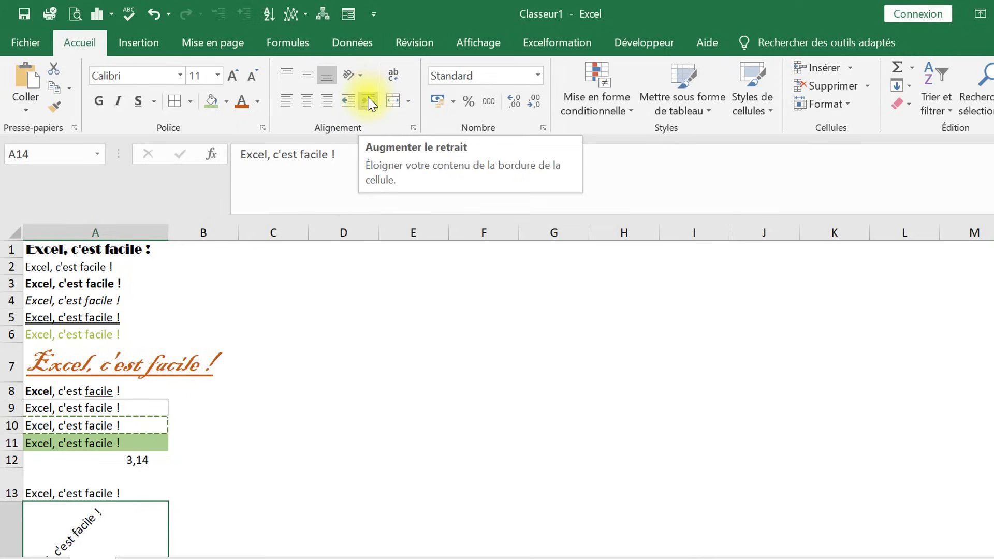
scroll(755, 295, down, 2)
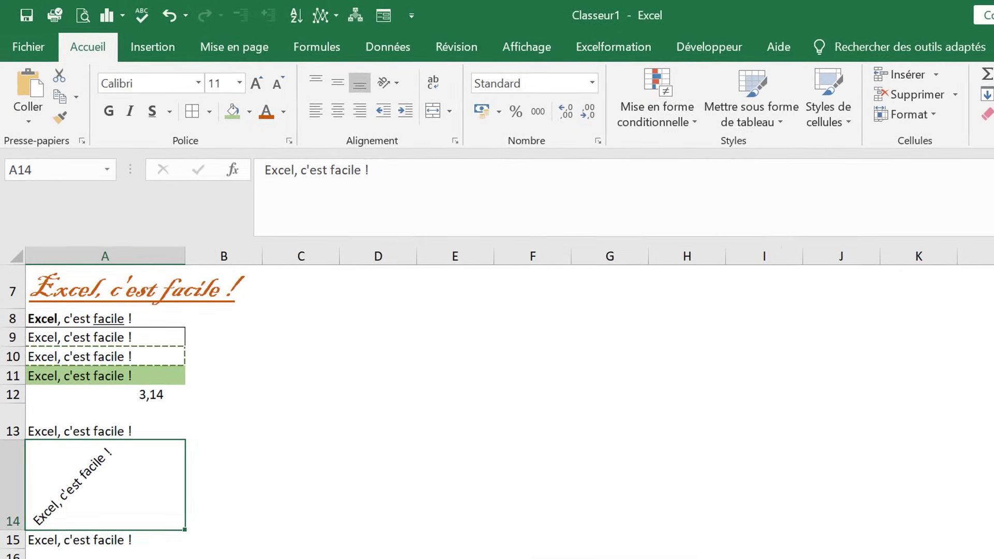
click(100, 545)
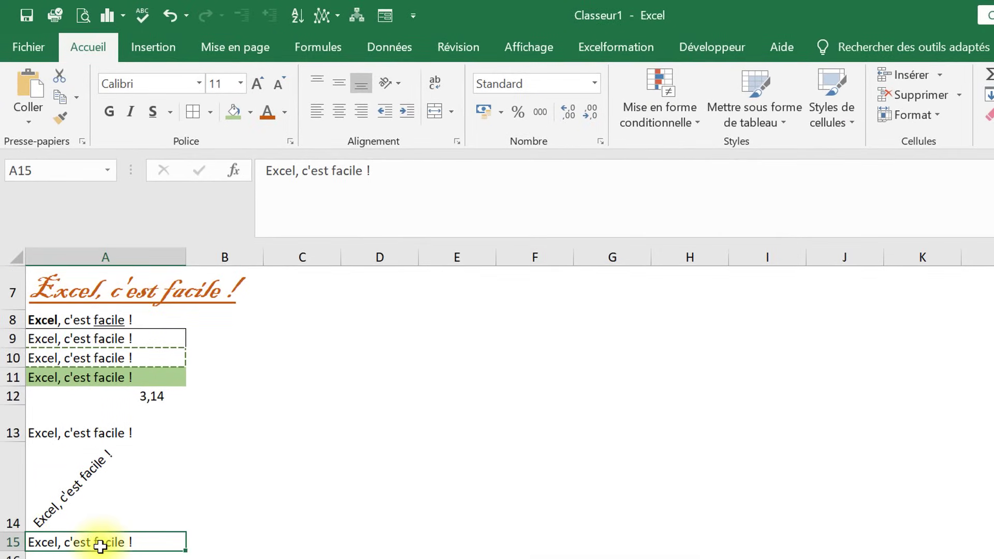
Insert a line break before "c'est" in the text of cell A15 so it spans two lines
click(302, 175)
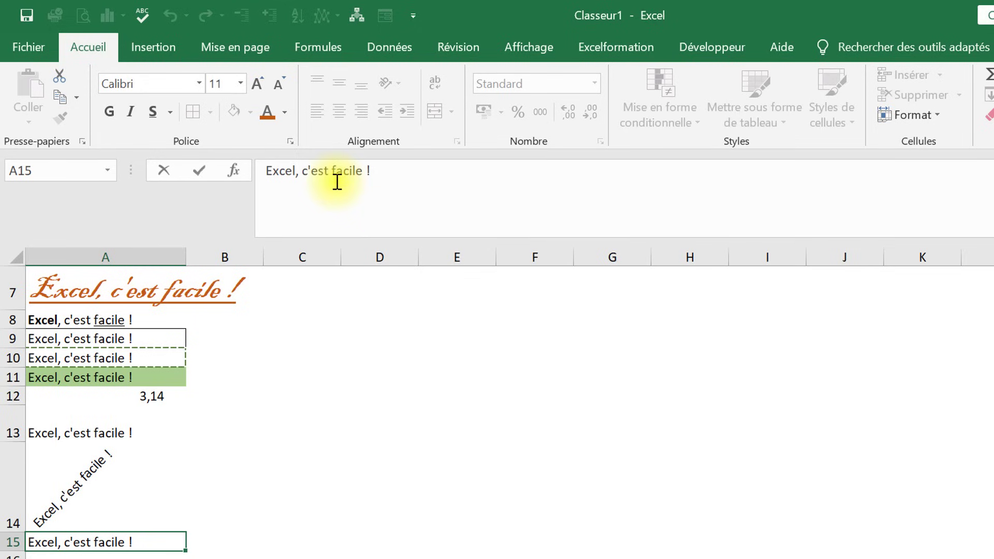
key(Return)
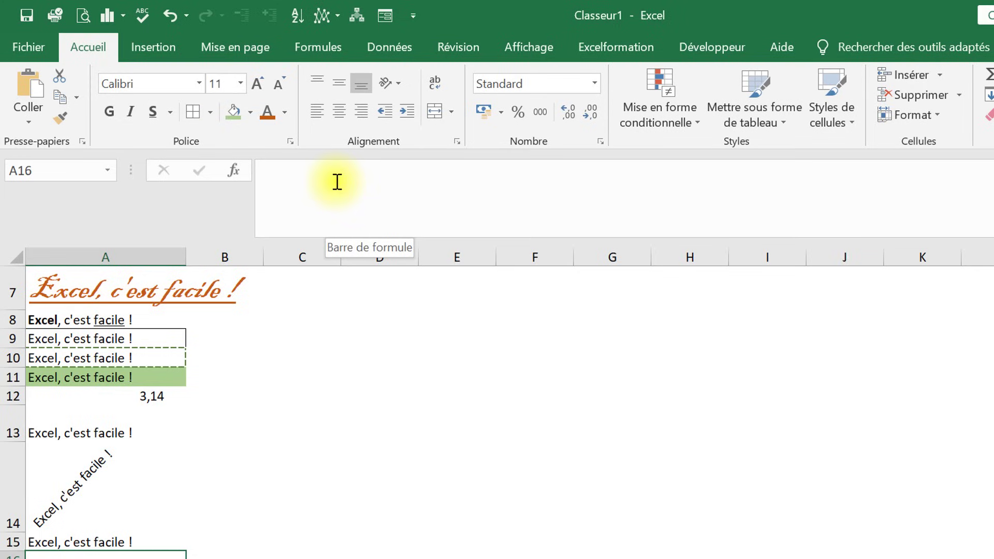
click(111, 544)
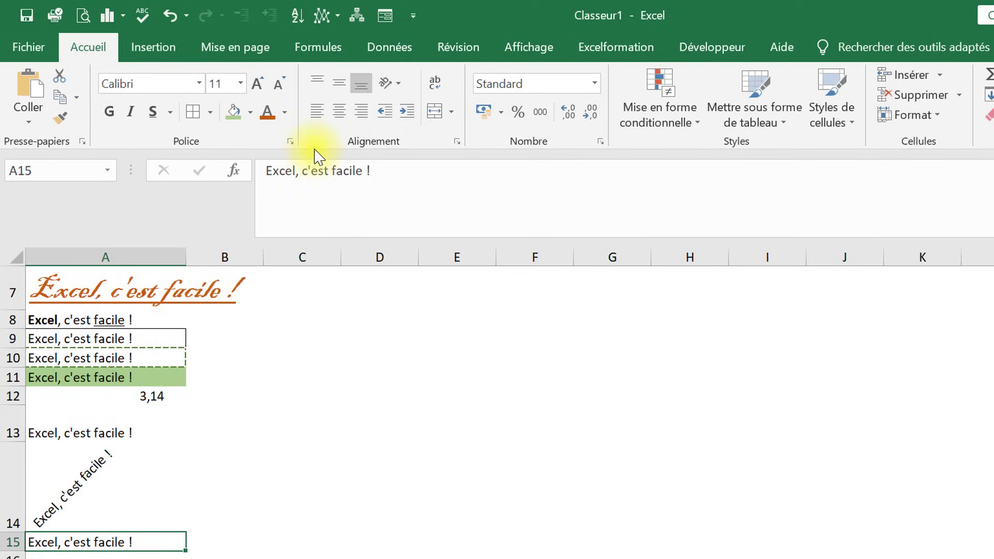
click(305, 170)
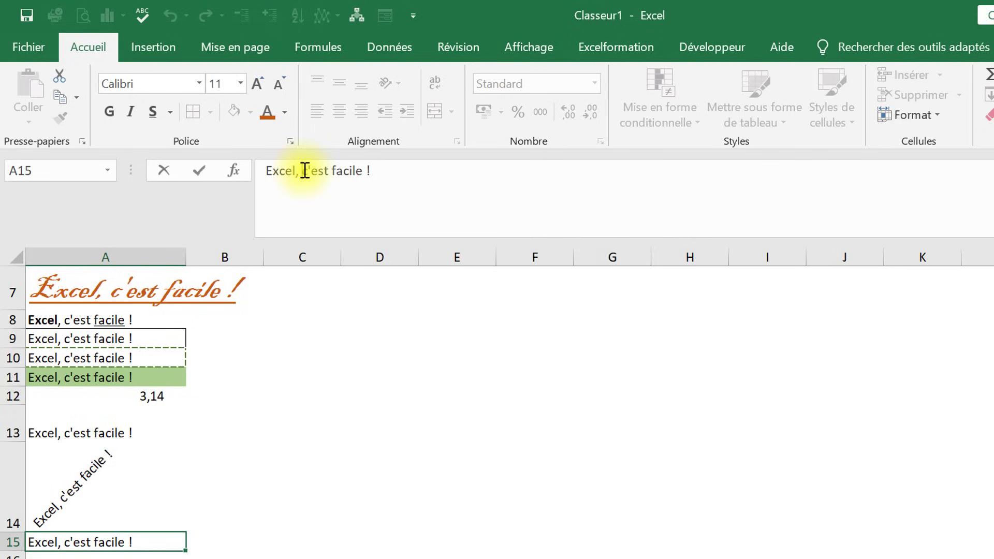
key(alt+Return)
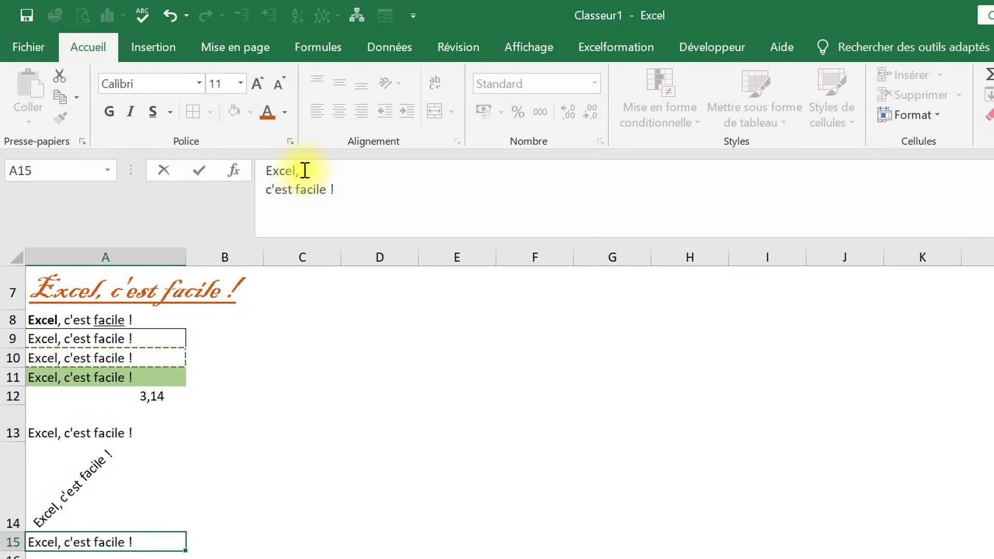
key(Return)
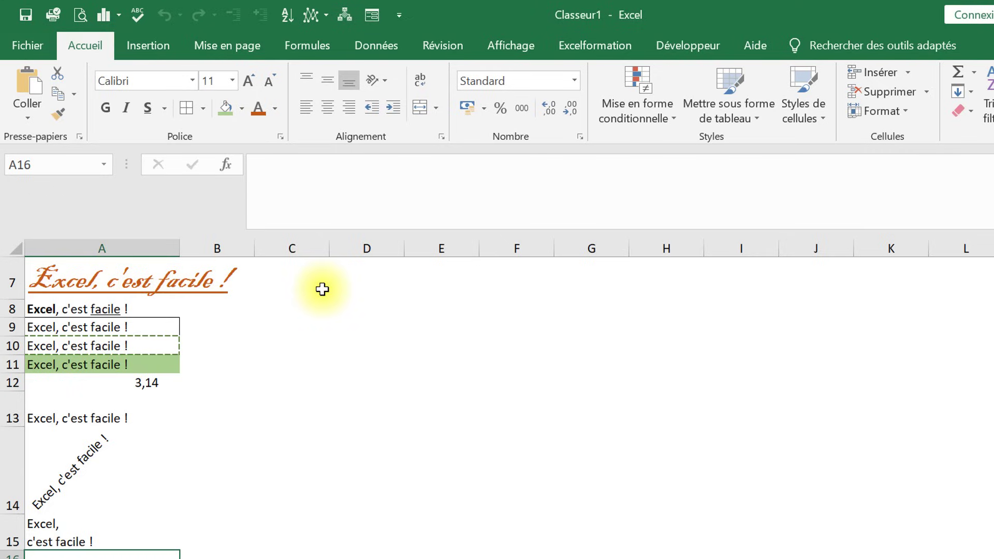
Copy the formatting of cell A7 onto cell A15 with the Format Painter
click(80, 272)
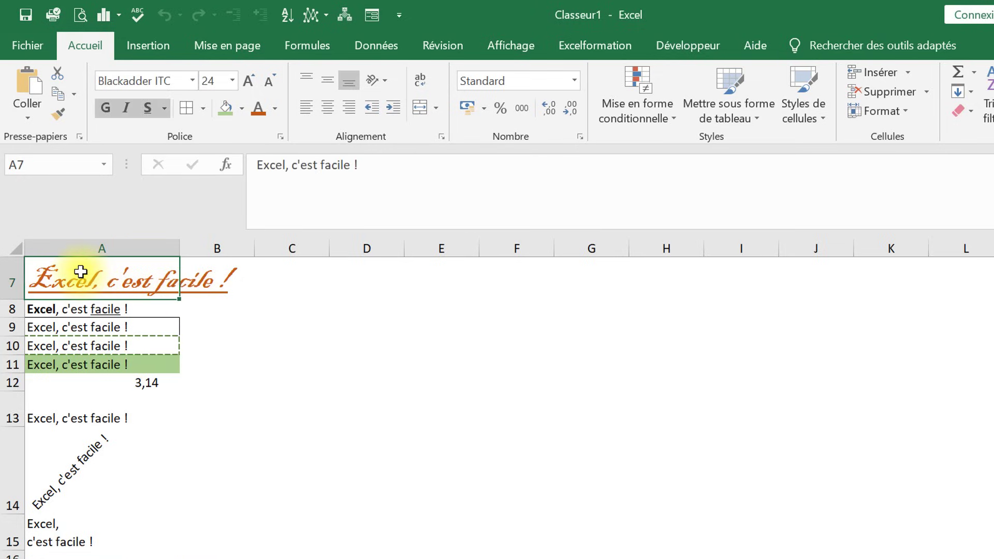
click(64, 114)
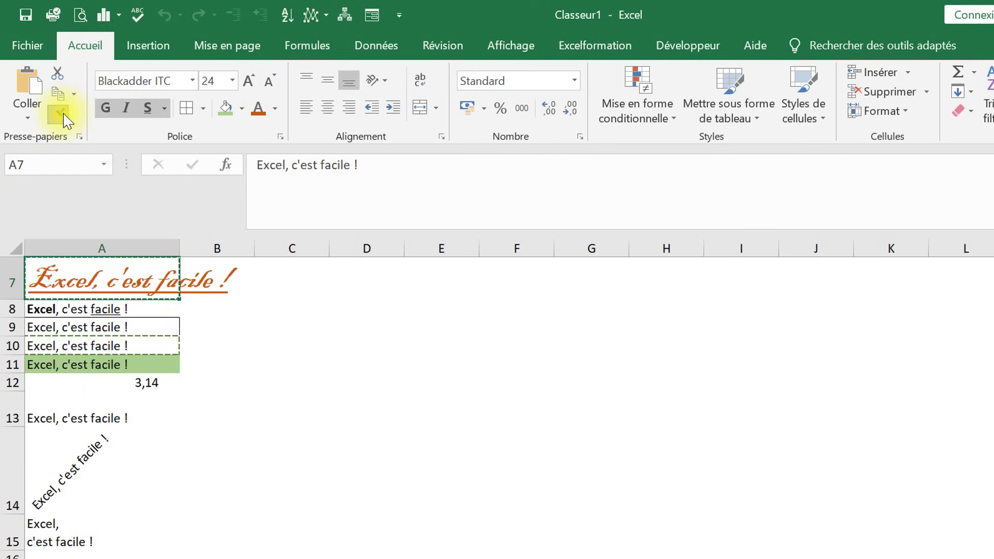
click(43, 528)
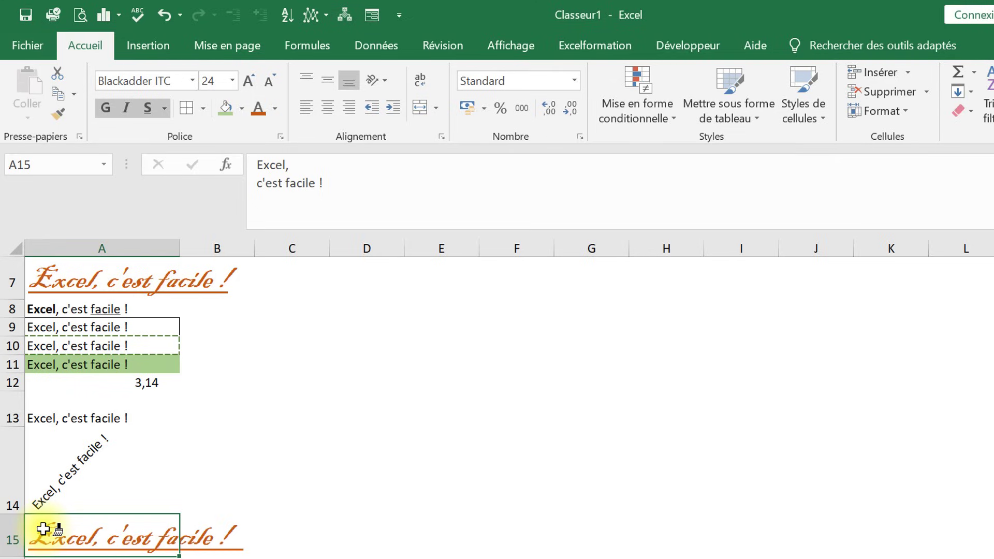
Lock the Format Painter on cell A7's formatting and apply it in succession to cells A15, A14 and A13
click(67, 265)
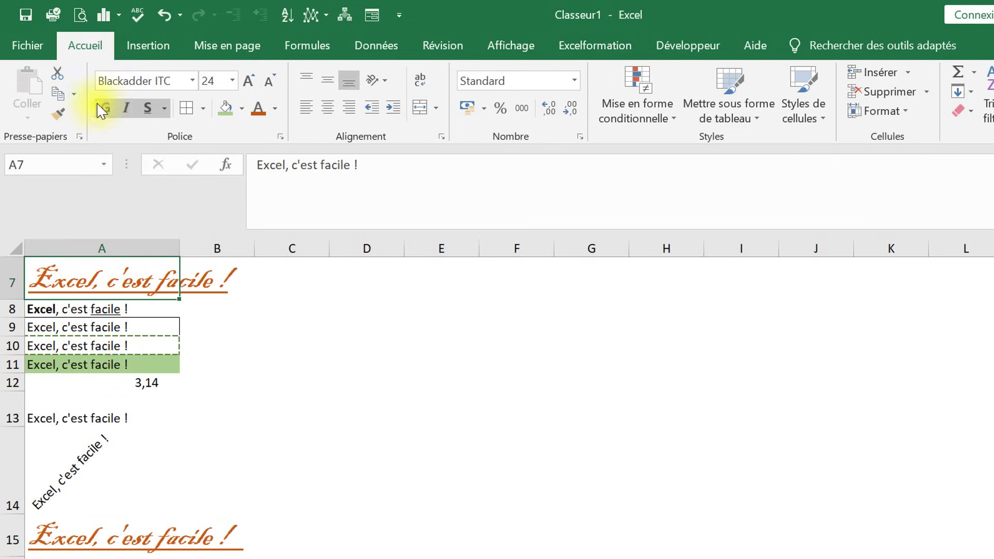
click(59, 119)
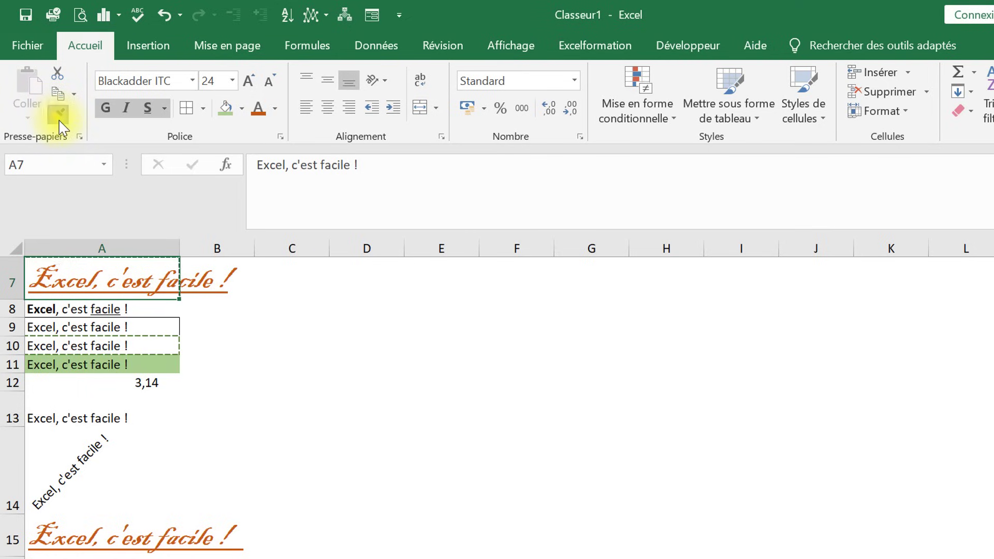
click(43, 538)
click(67, 449)
click(79, 413)
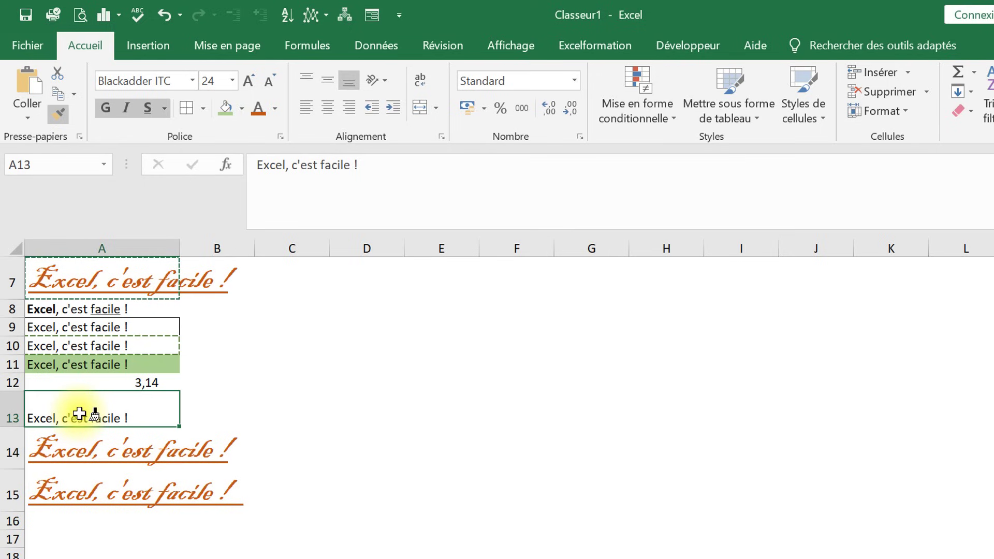